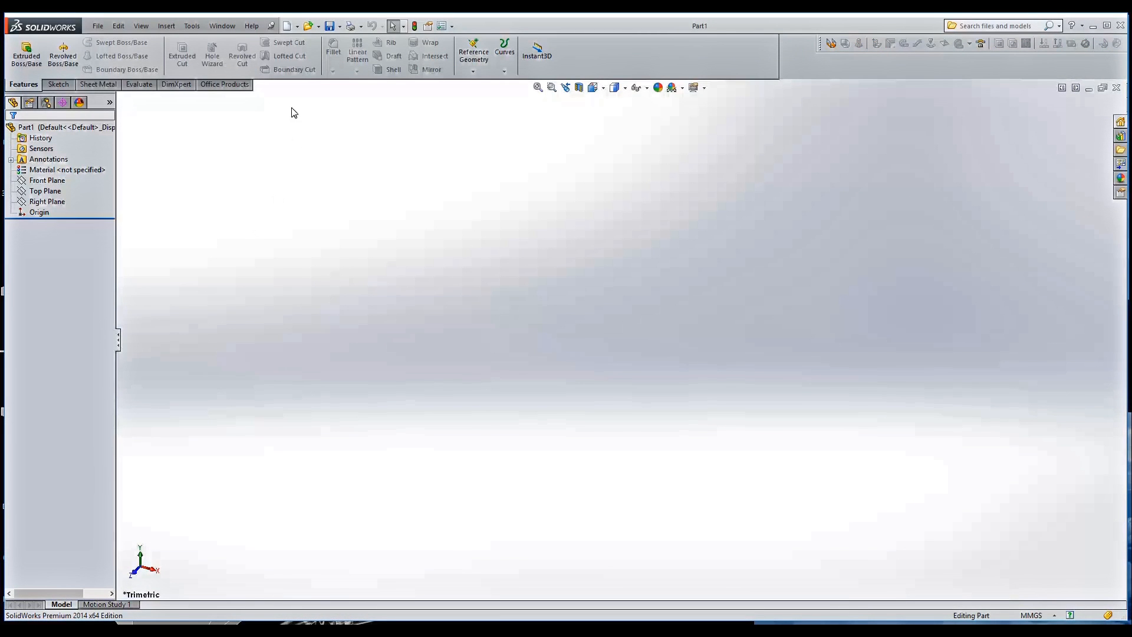
# Review the document properties for drafting standard, annotations, angle dimensions and virtual sharps
pyautogui.click(192, 26)
pyautogui.click(213, 543)
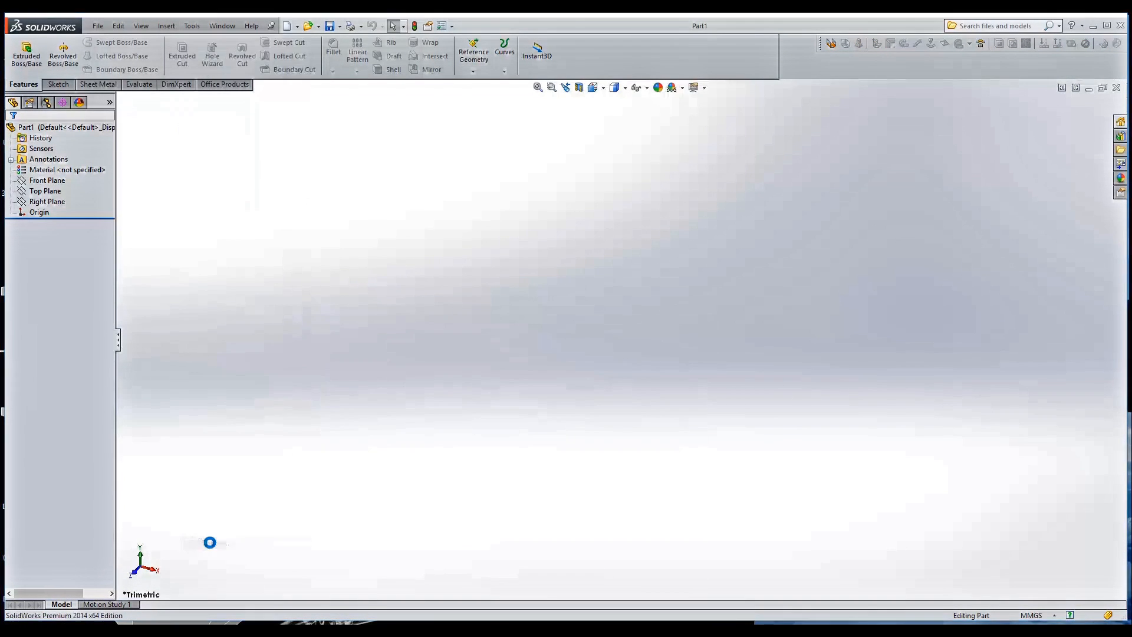
pyautogui.click(292, 159)
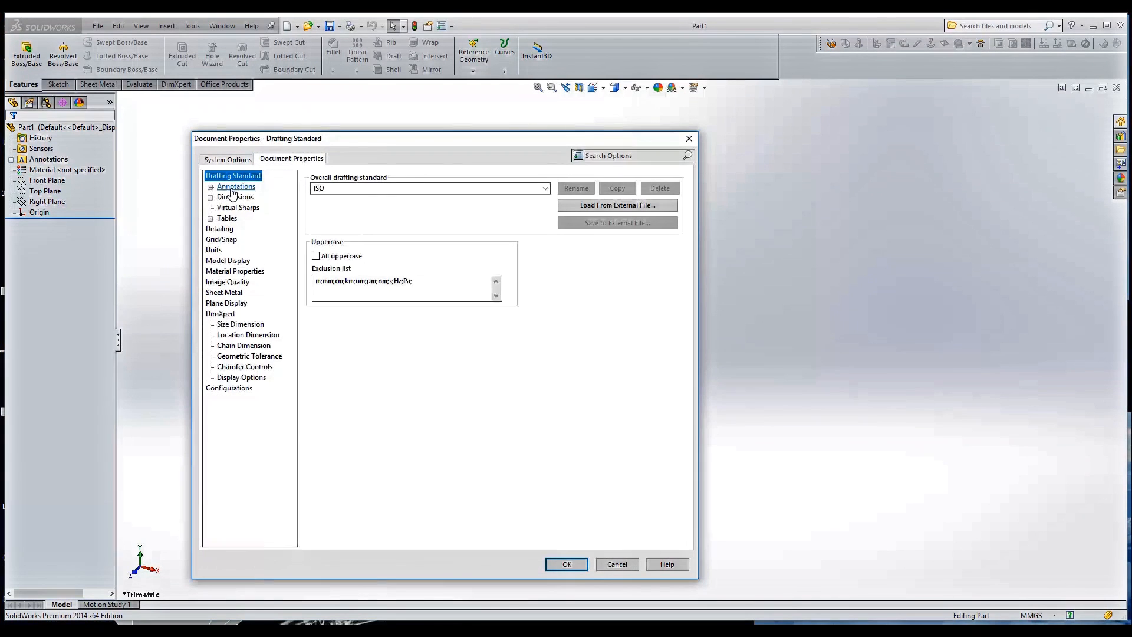
pyautogui.click(209, 186)
pyautogui.click(210, 271)
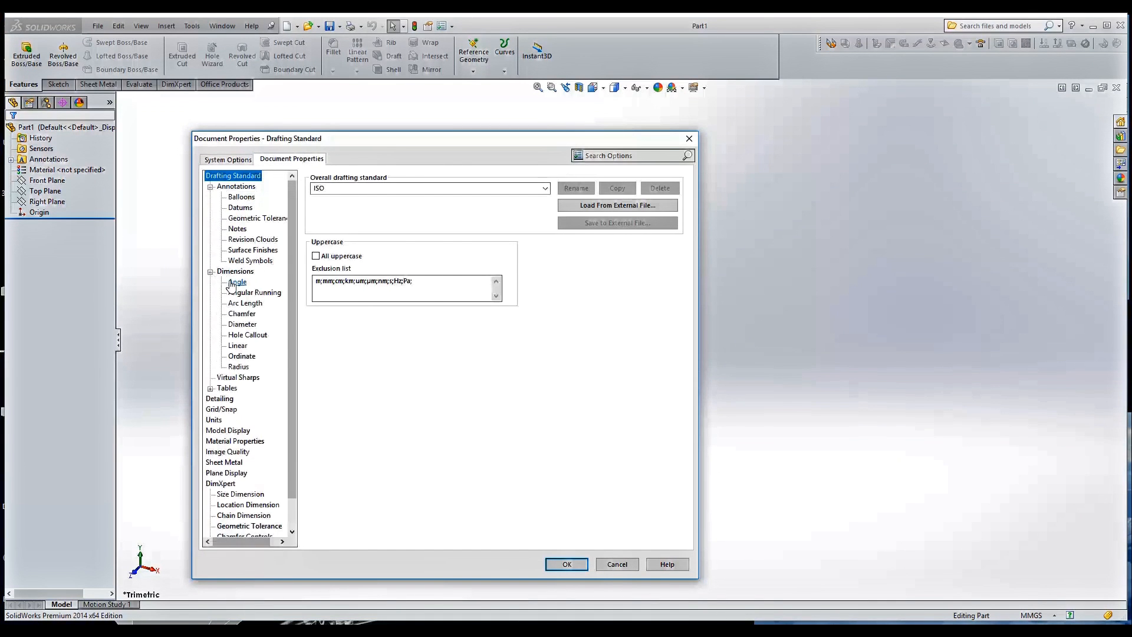
pyautogui.click(235, 271)
pyautogui.click(237, 282)
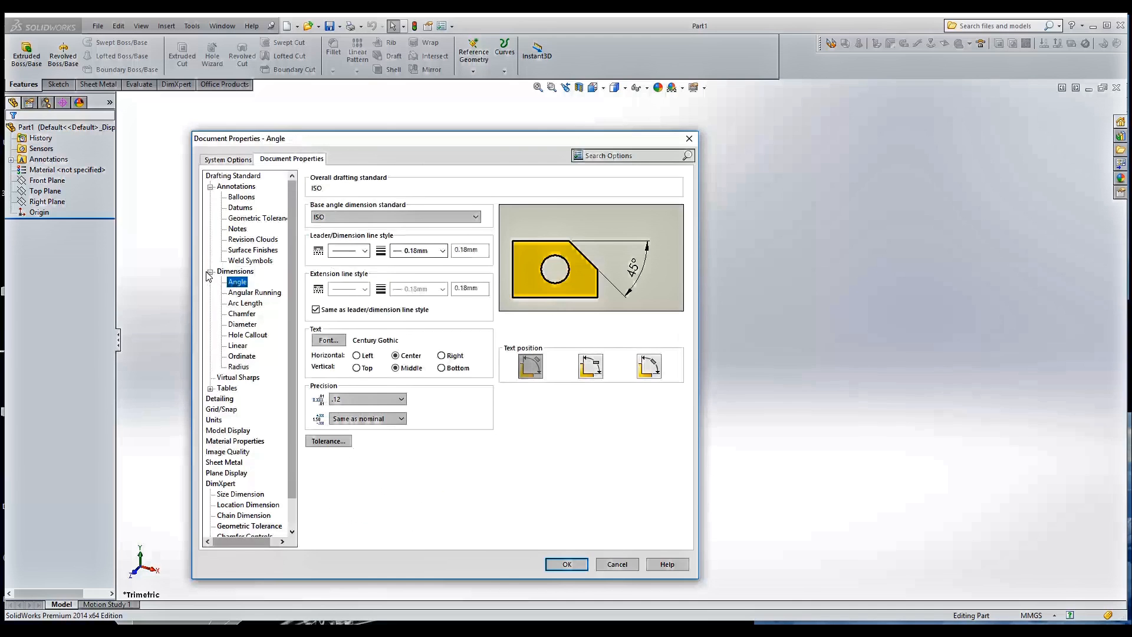
pyautogui.click(209, 271)
pyautogui.click(229, 283)
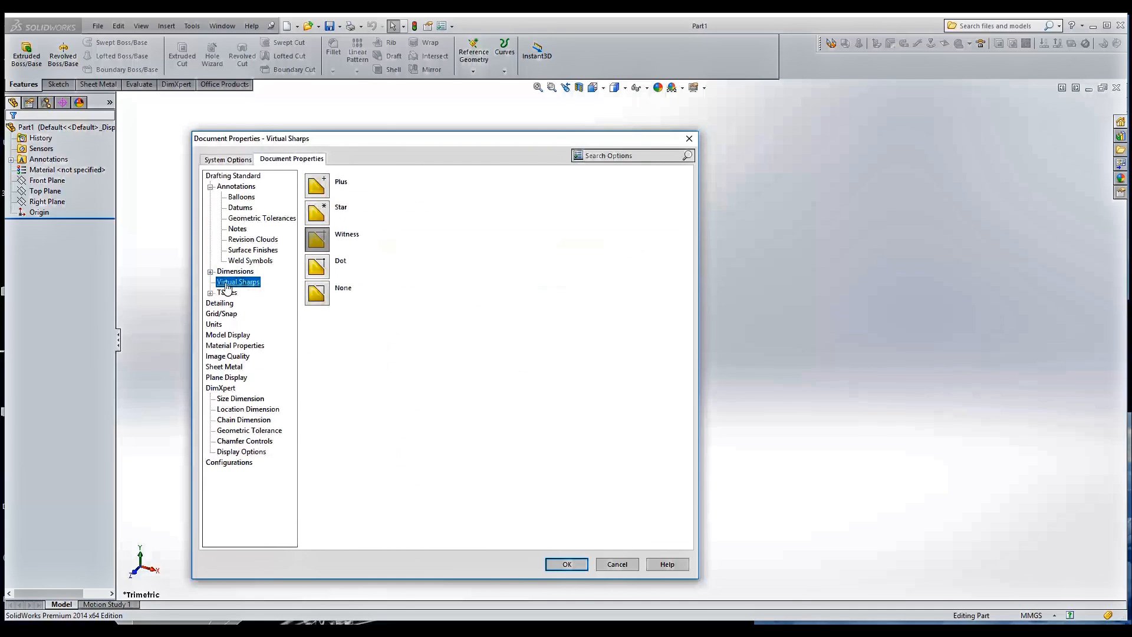
# Review the document settings for Bill of Materials, Material Properties, Location Dimension and Sheet Metal, leaving the options without saving changes
pyautogui.click(210, 292)
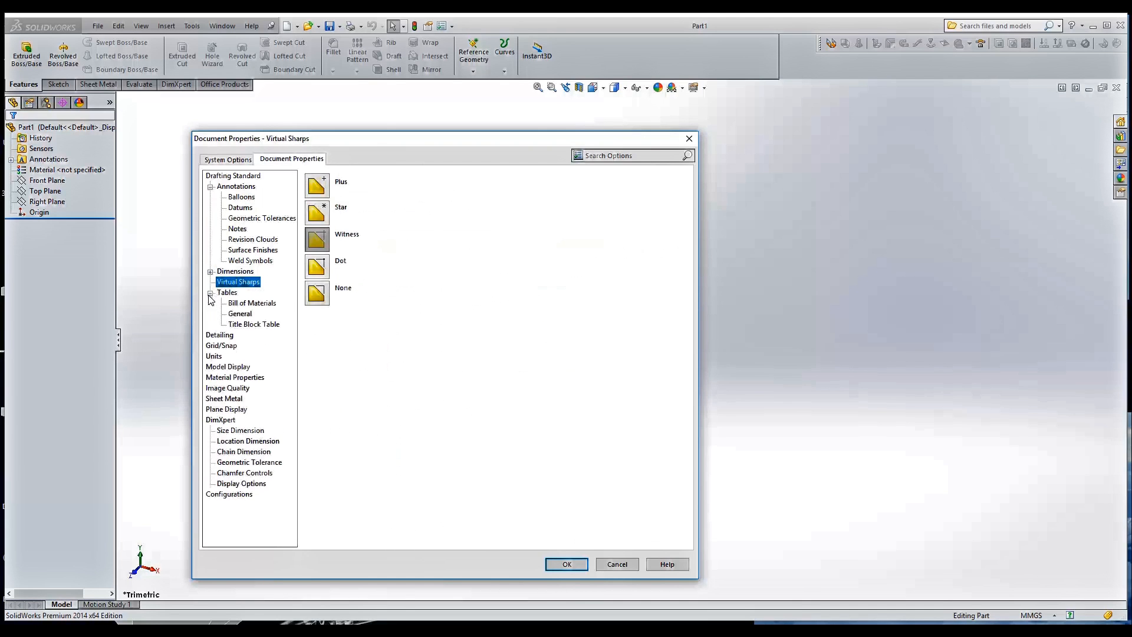
pyautogui.click(239, 304)
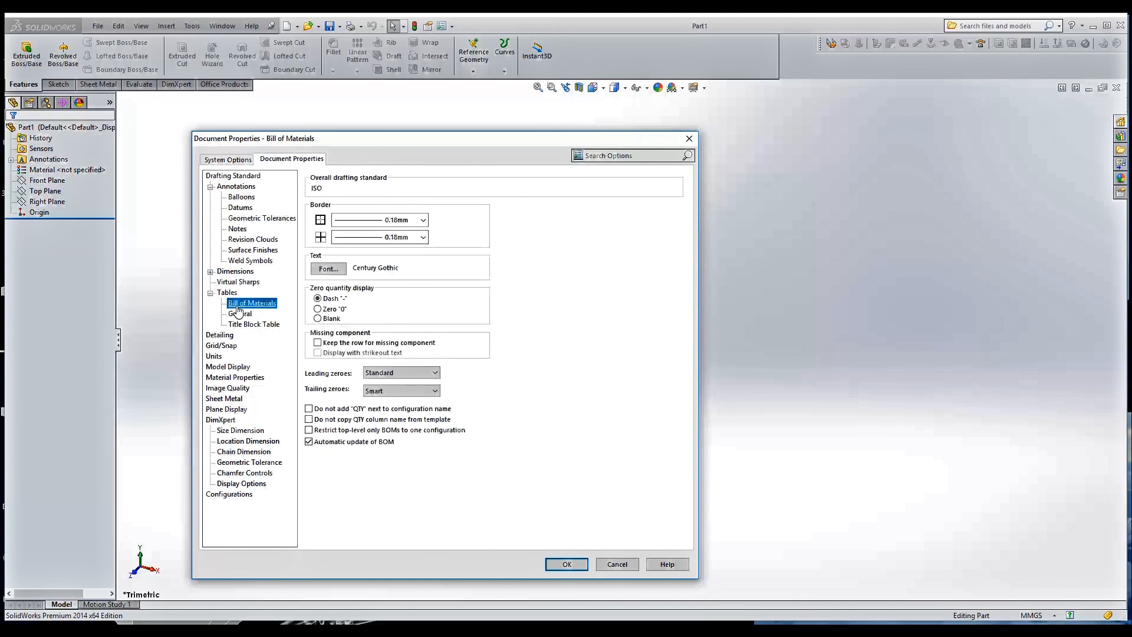
pyautogui.click(218, 379)
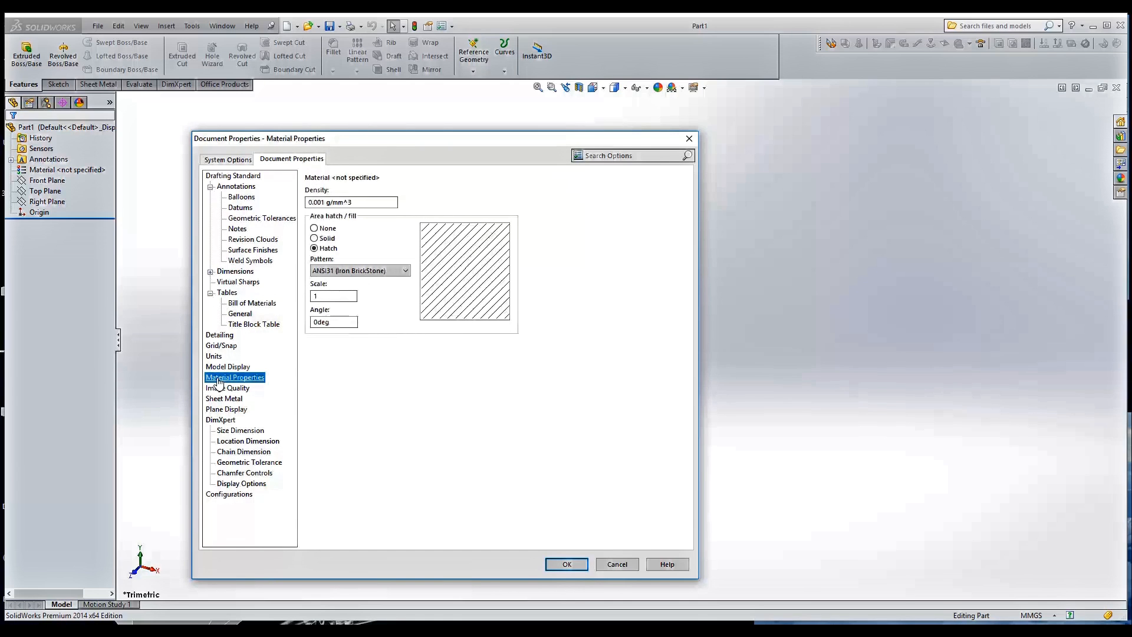
pyautogui.click(230, 442)
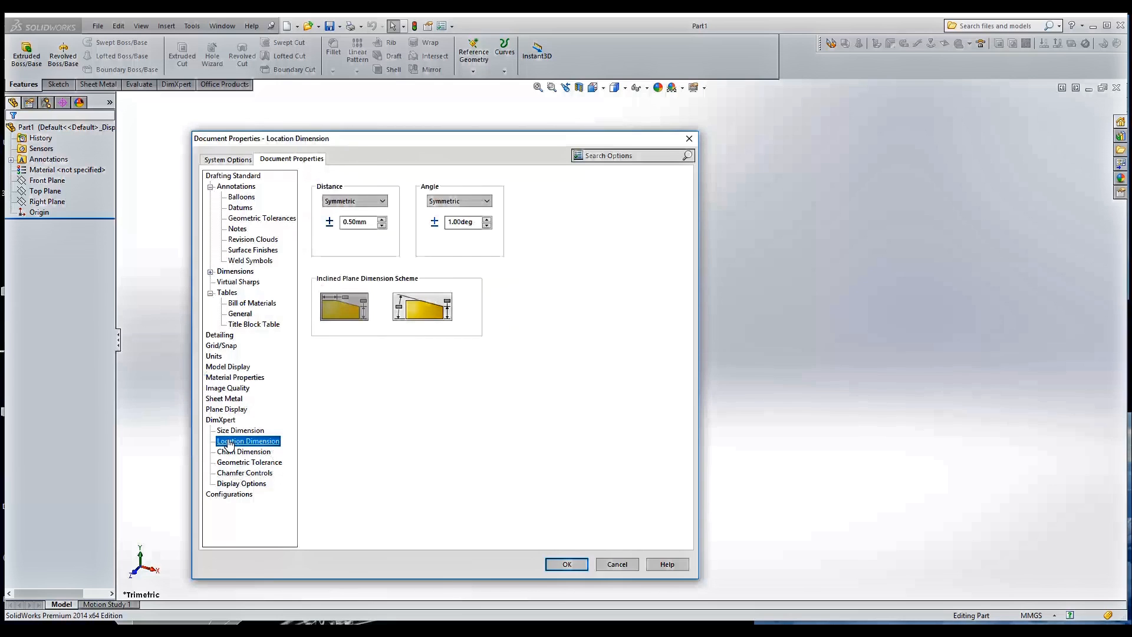
pyautogui.click(215, 400)
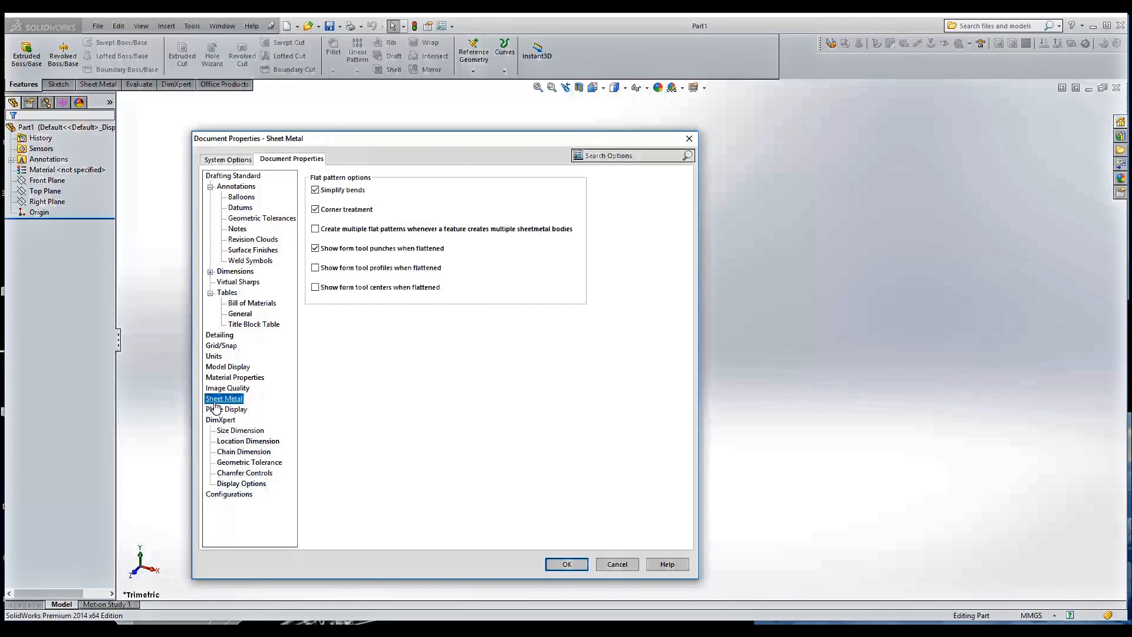
pyautogui.click(616, 564)
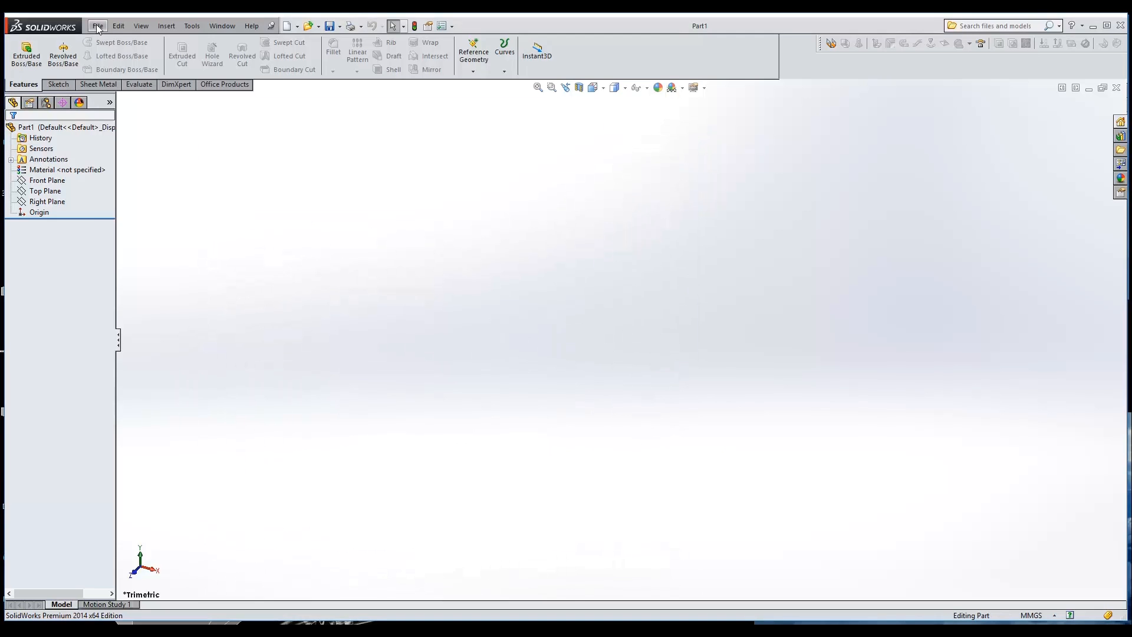
# In the part file's custom property list, reorder Finish to directly below Number and accept the list
pyautogui.click(97, 25)
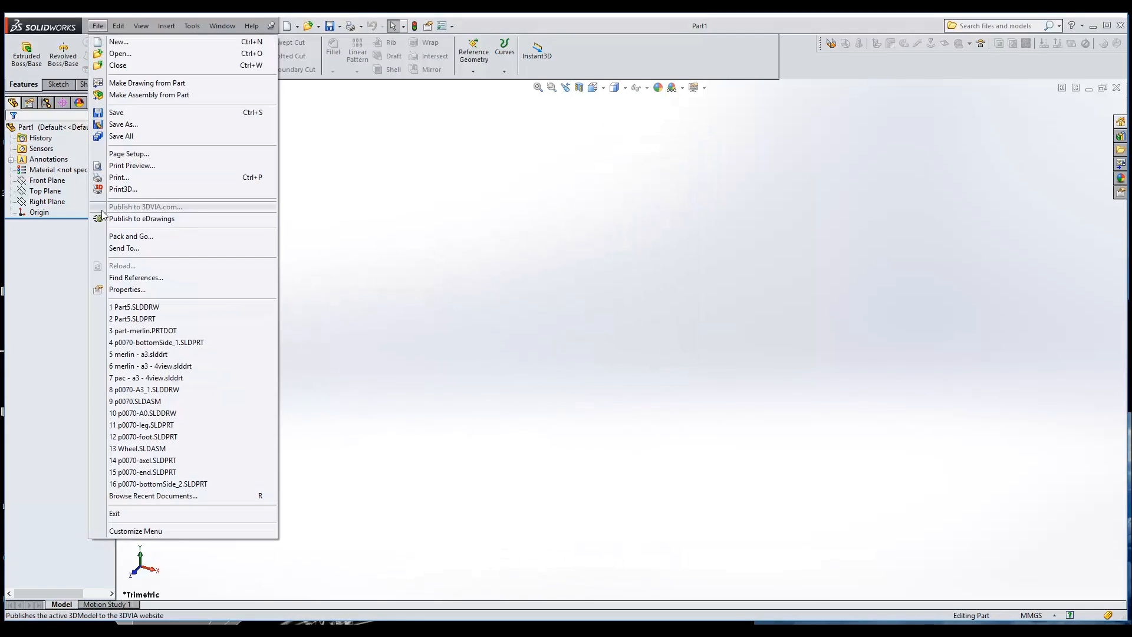
pyautogui.click(127, 288)
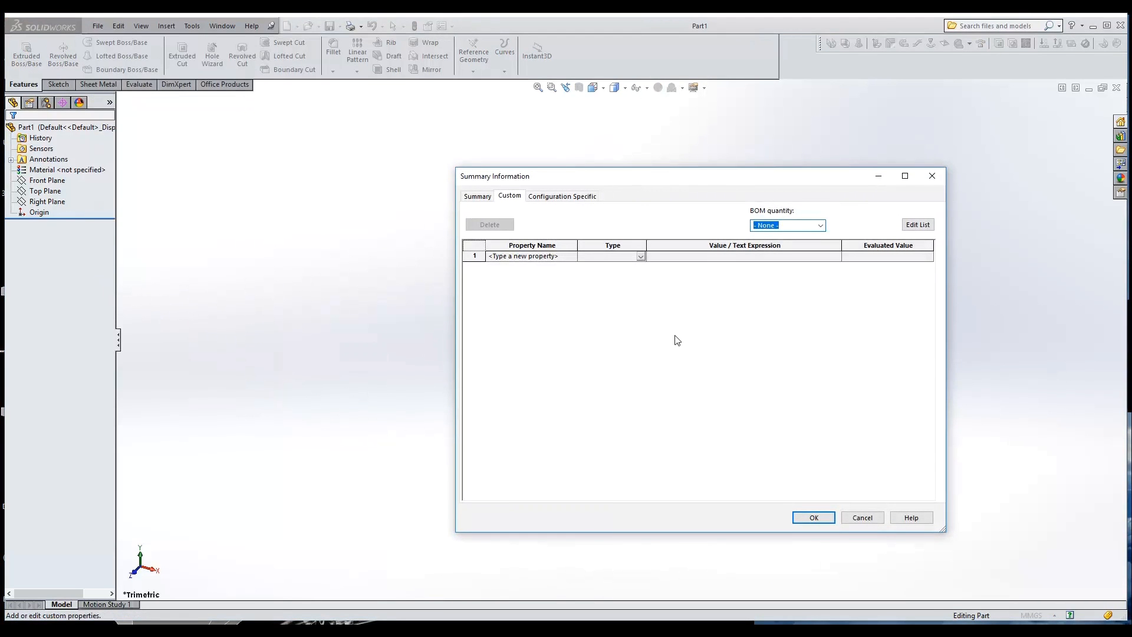
pyautogui.click(920, 226)
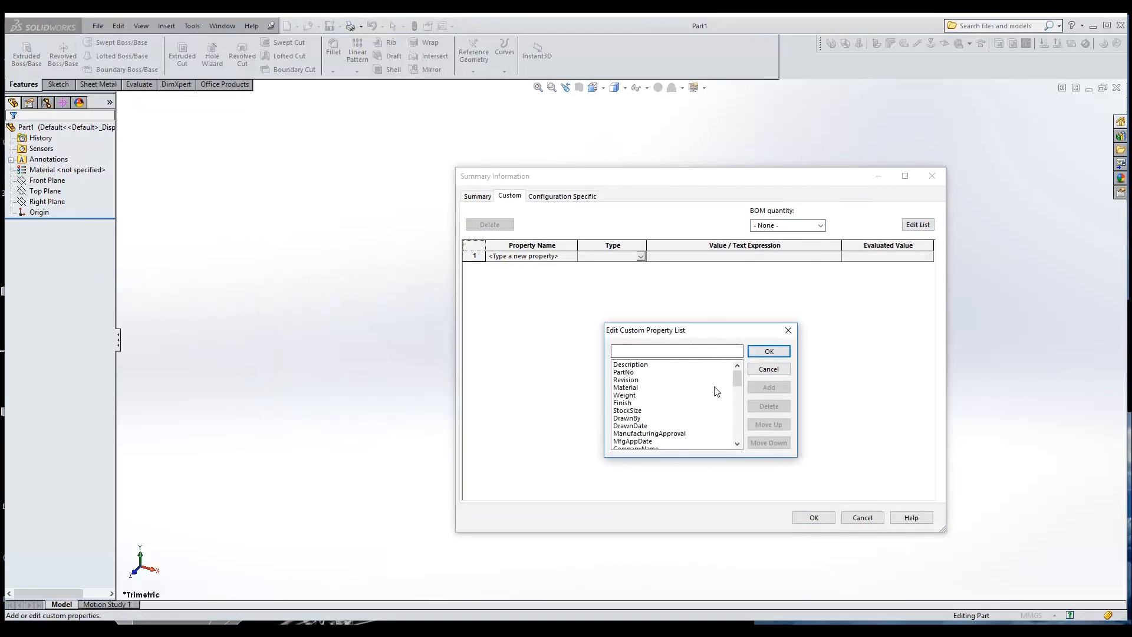
pyautogui.moveTo(737, 381)
pyautogui.mouseDown()
pyautogui.moveTo(738, 440)
pyautogui.moveTo(744, 375)
pyautogui.mouseUp()
pyautogui.click(628, 403)
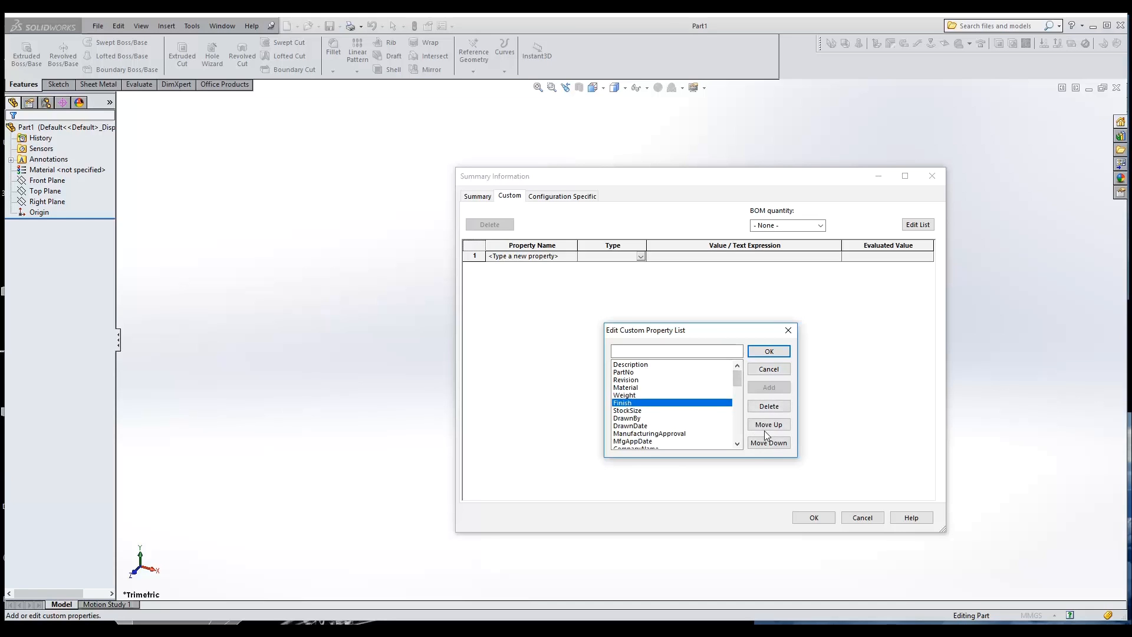
pyautogui.click(768, 443)
pyautogui.click(768, 443)
pyautogui.click(768, 442)
pyautogui.click(768, 443)
pyautogui.click(768, 443)
pyautogui.click(769, 443)
pyautogui.click(768, 443)
pyautogui.click(768, 443)
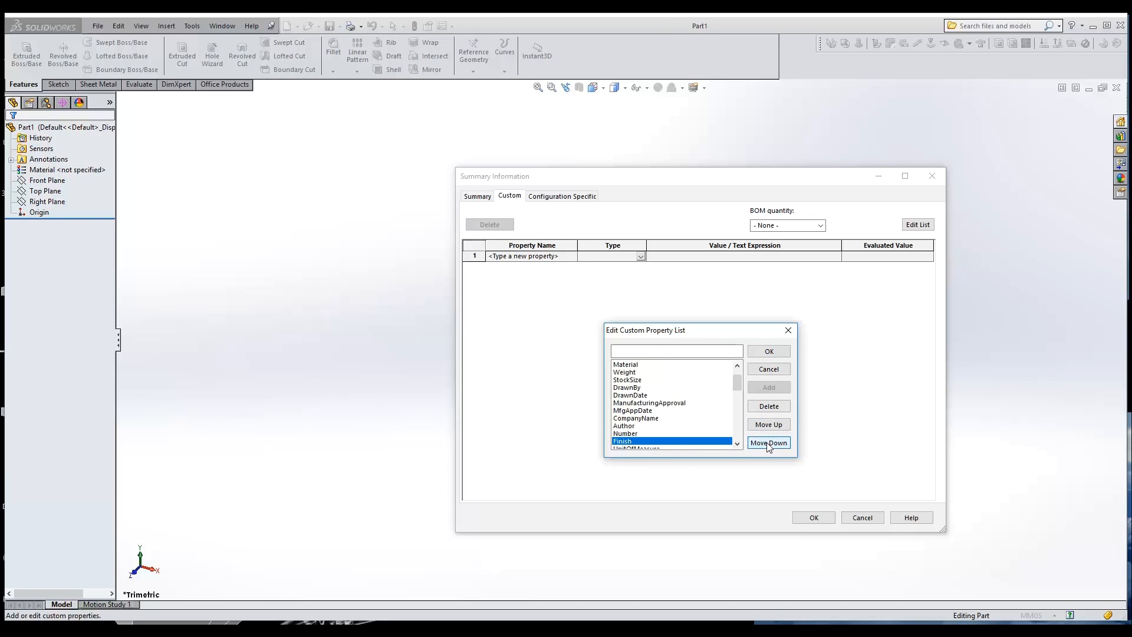
pyautogui.click(737, 444)
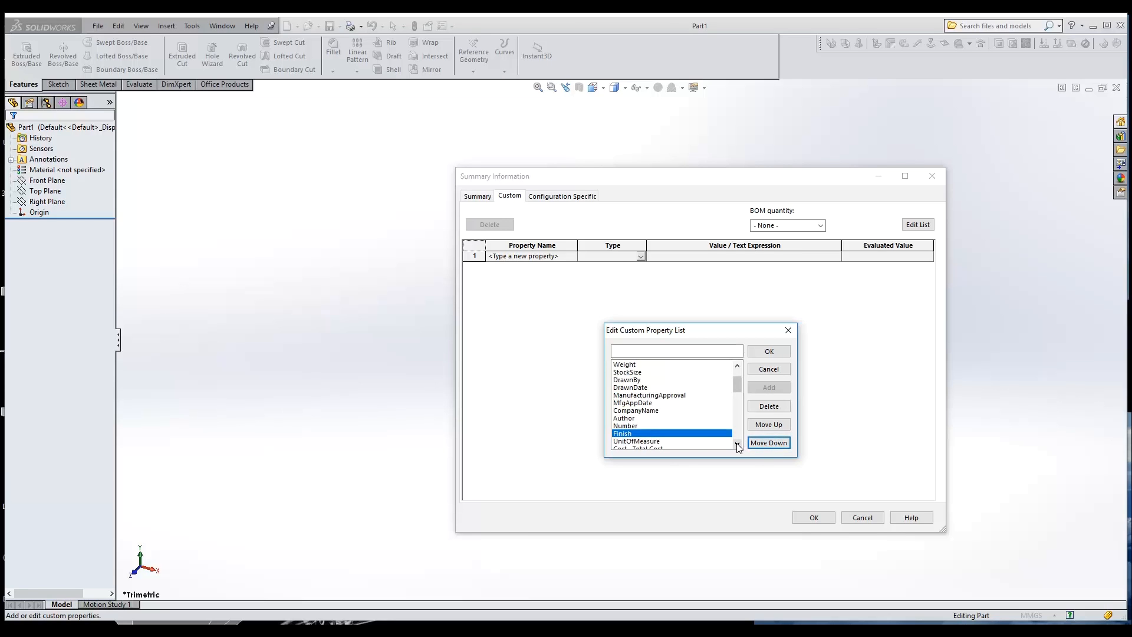
pyautogui.click(737, 443)
pyautogui.click(737, 443)
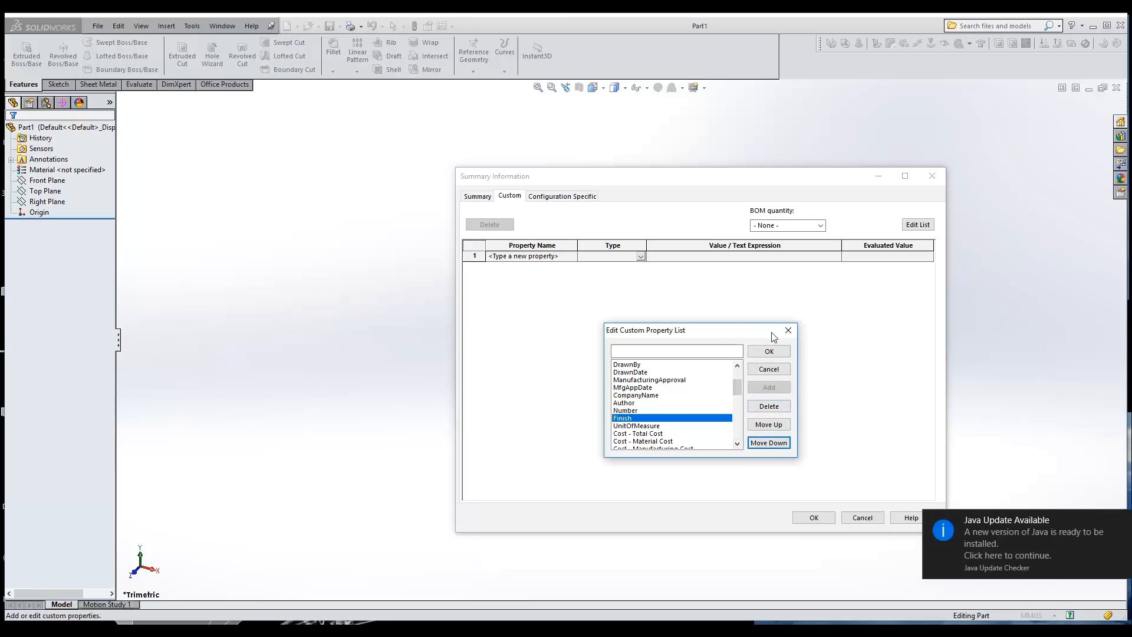
pyautogui.click(769, 351)
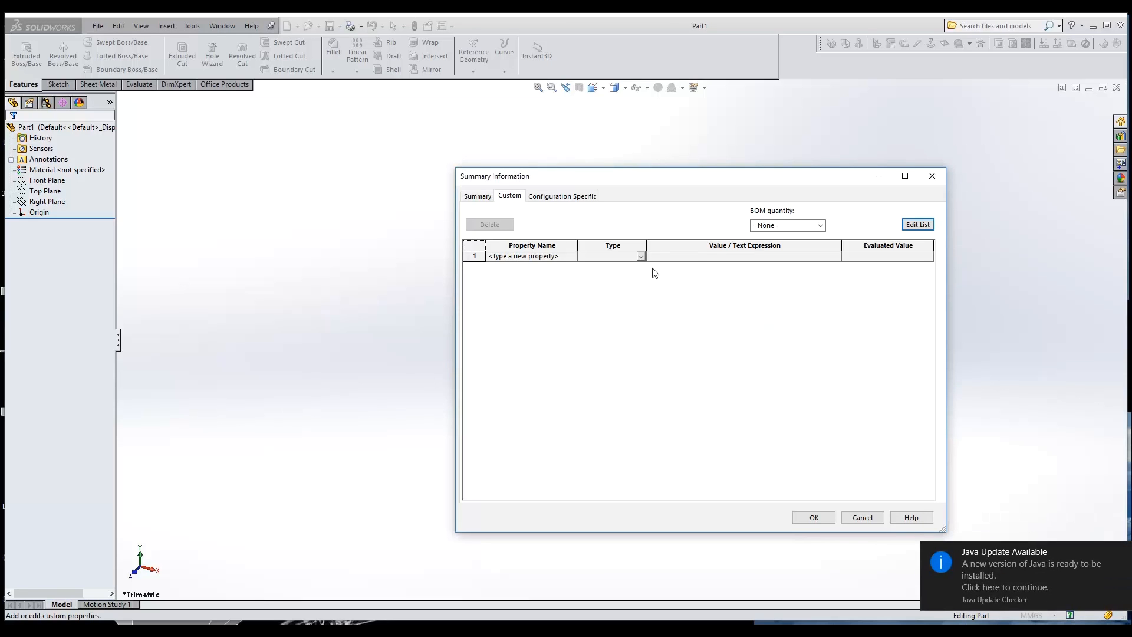
# Add Description and PartNo as the first two custom properties of the part
pyautogui.click(559, 257)
pyautogui.click(570, 257)
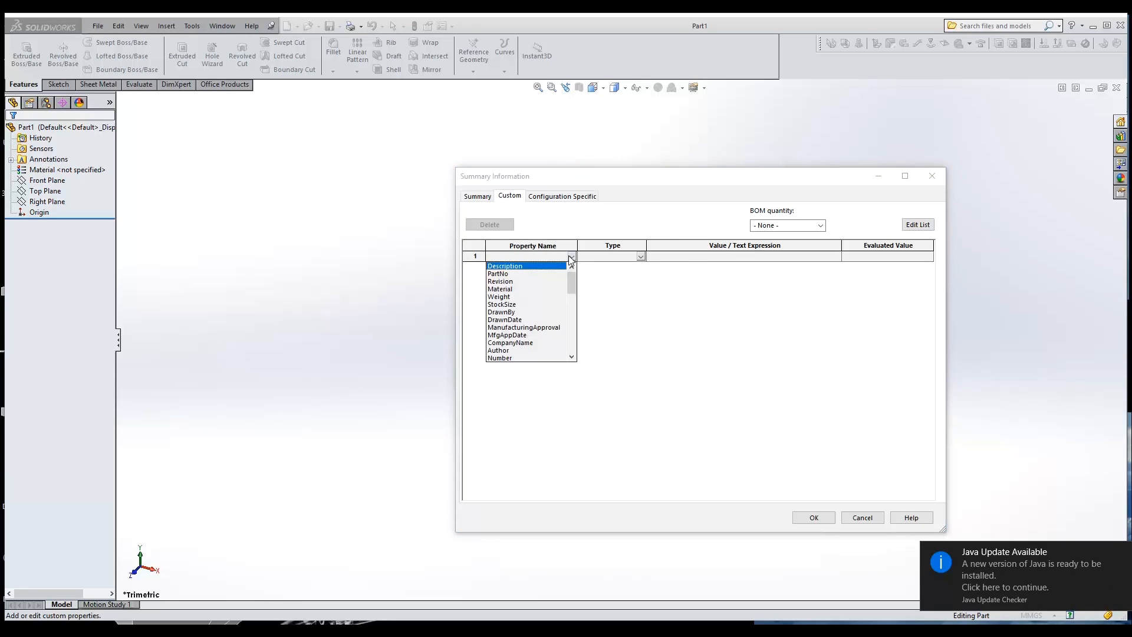
pyautogui.click(540, 266)
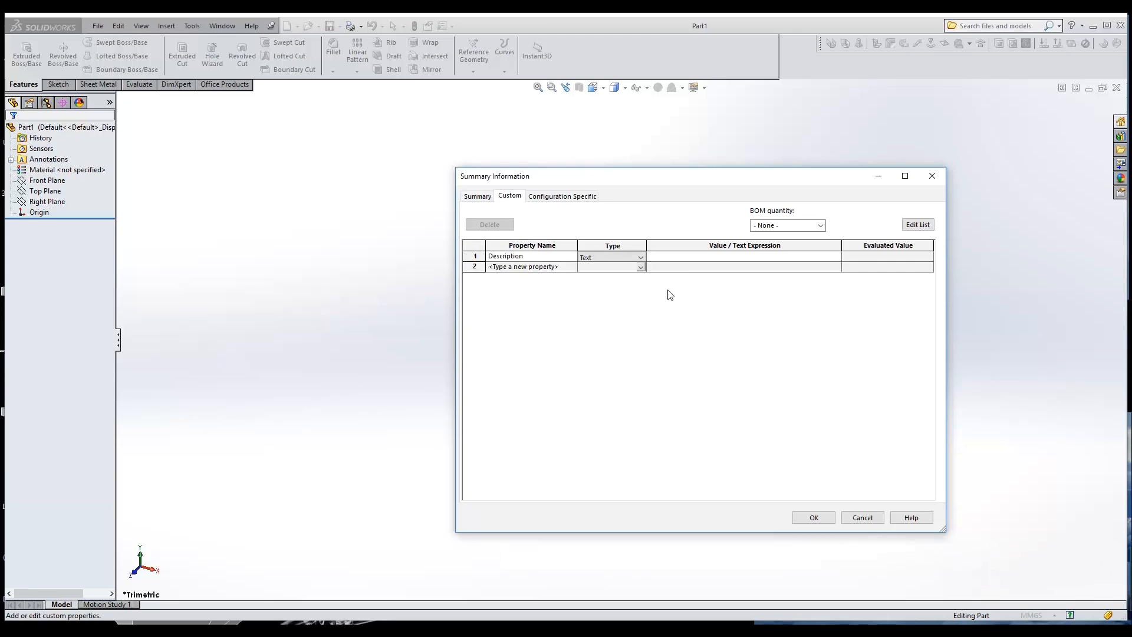
pyautogui.click(571, 267)
pyautogui.click(526, 285)
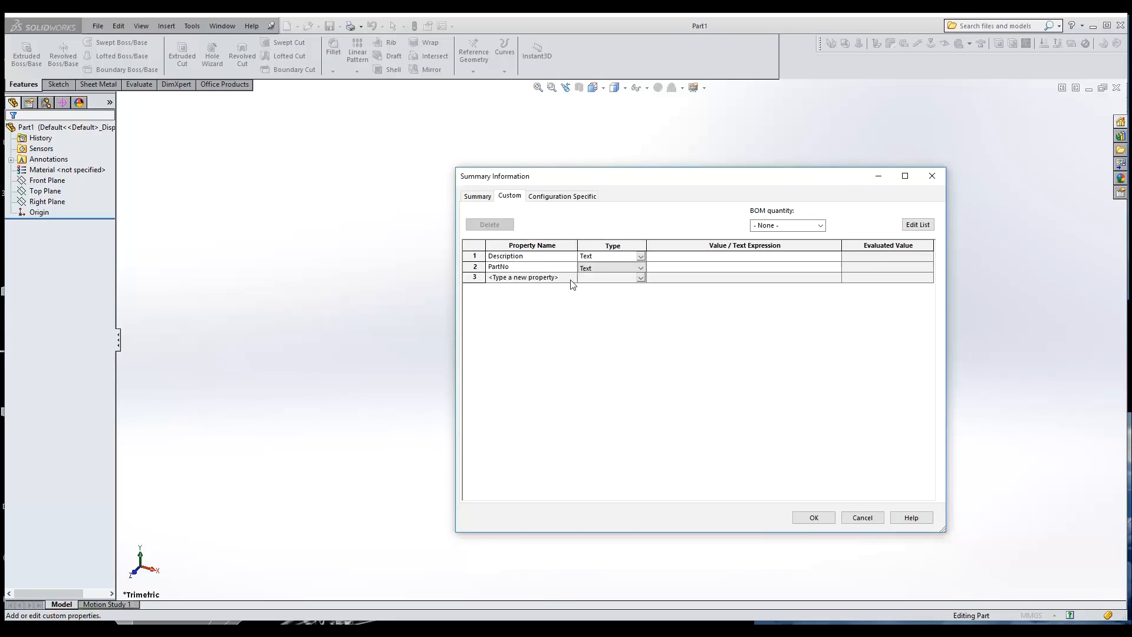
# Add a Revision custom property with the value A
pyautogui.click(571, 278)
pyautogui.click(510, 303)
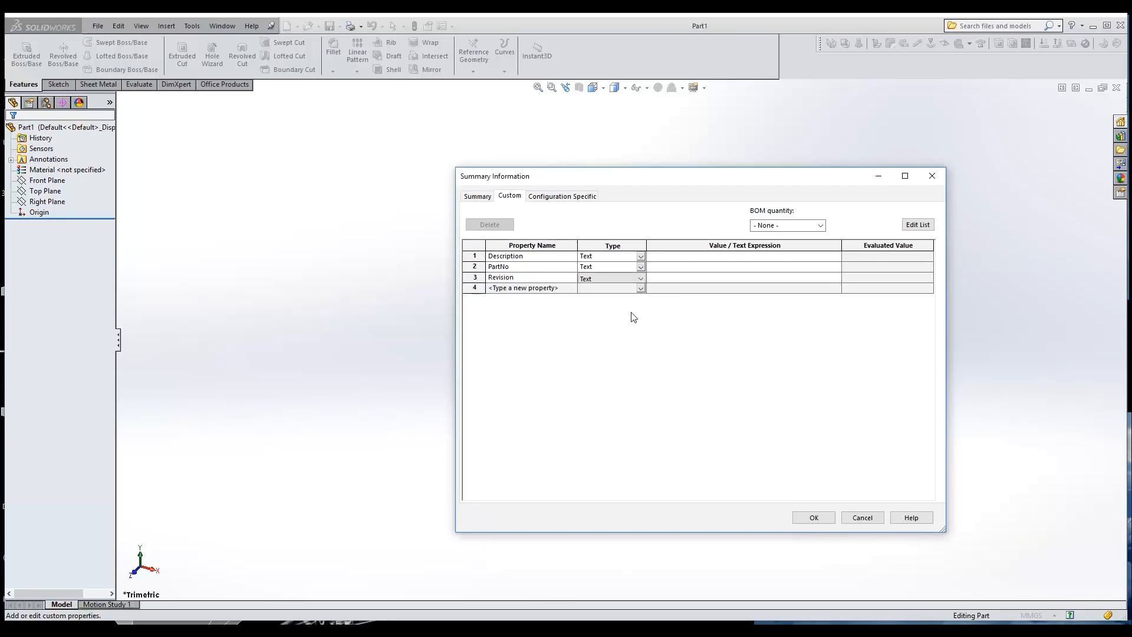
pyautogui.click(667, 275)
pyautogui.write('A')
# Add a Material custom property whose value is linked to the part's Material
pyautogui.click(572, 287)
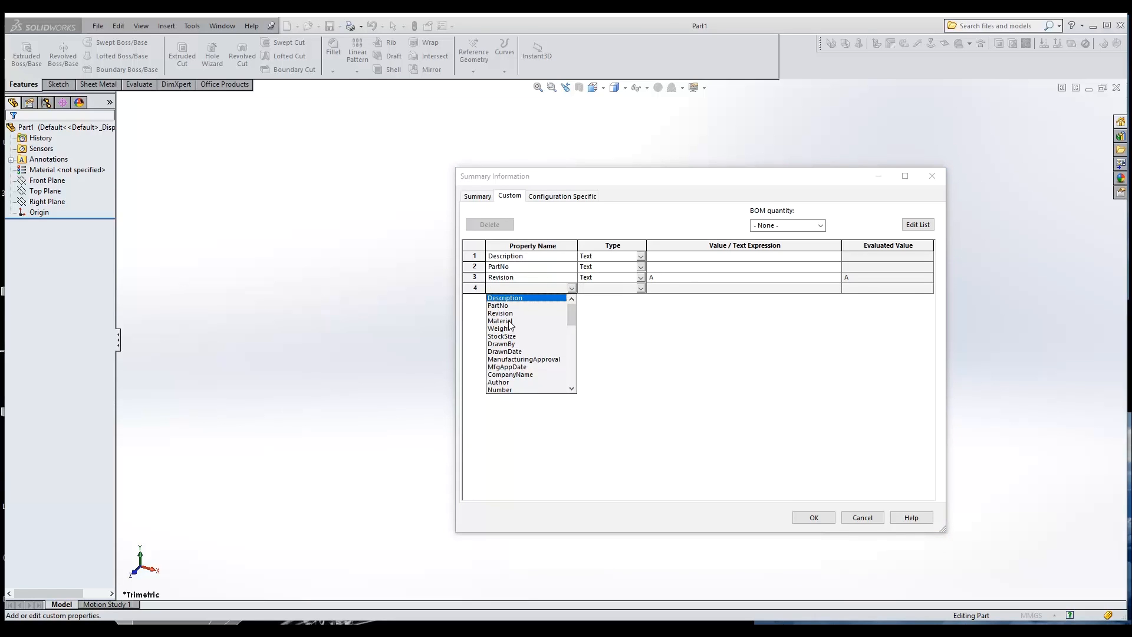
pyautogui.click(509, 321)
pyautogui.click(835, 288)
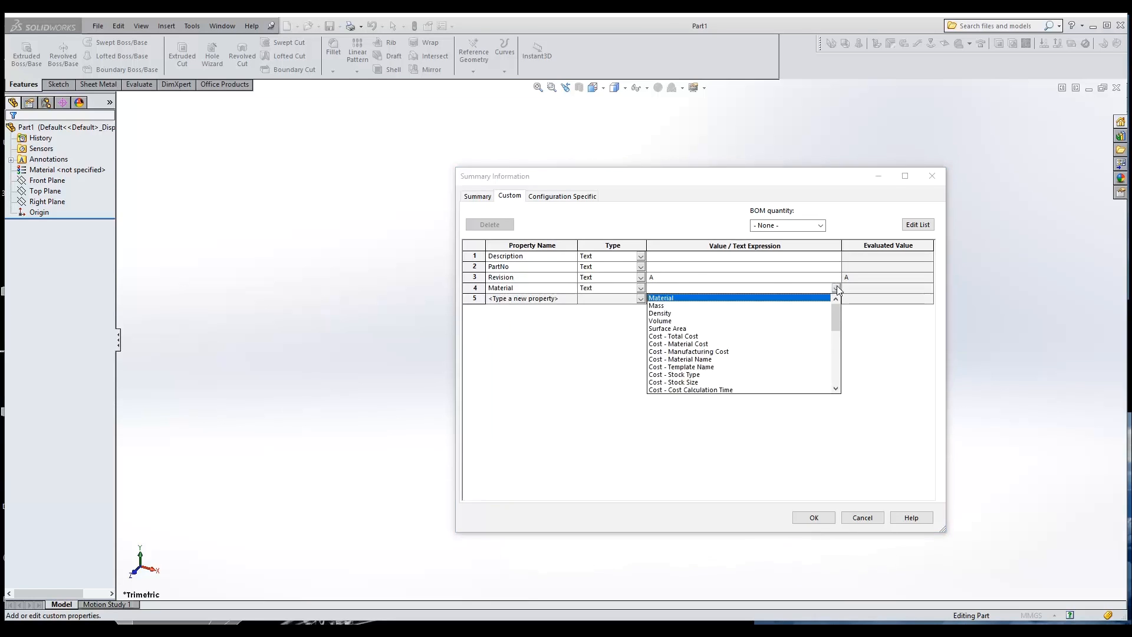
pyautogui.click(664, 303)
# Add a Weight custom property linked to the part's Mass, followed by a StockSize property without a value
pyautogui.click(531, 298)
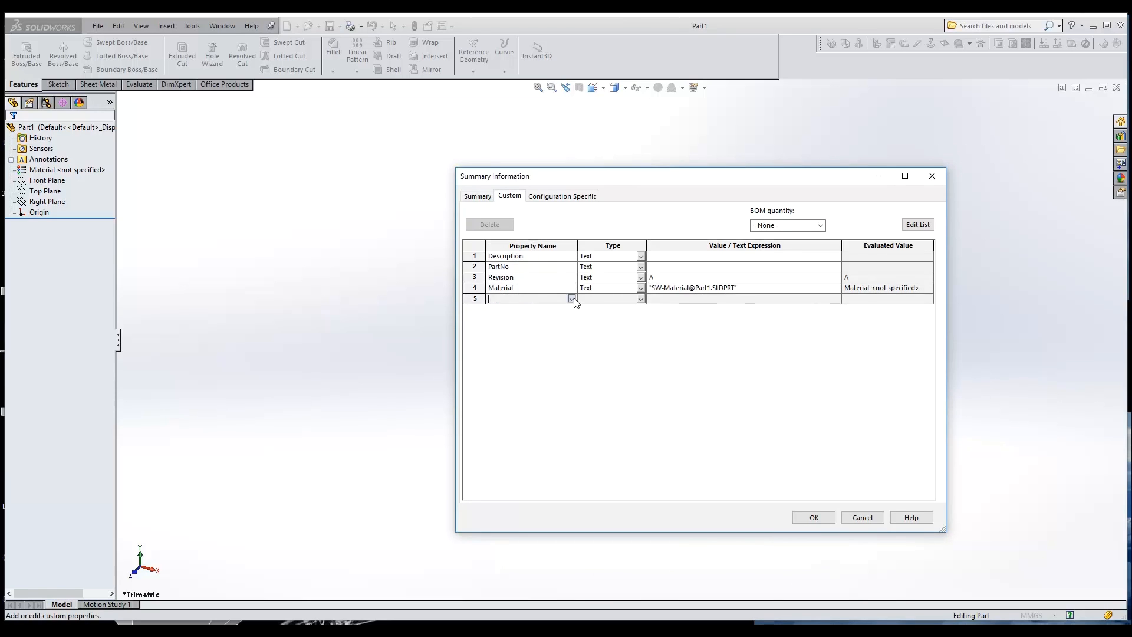
pyautogui.click(571, 299)
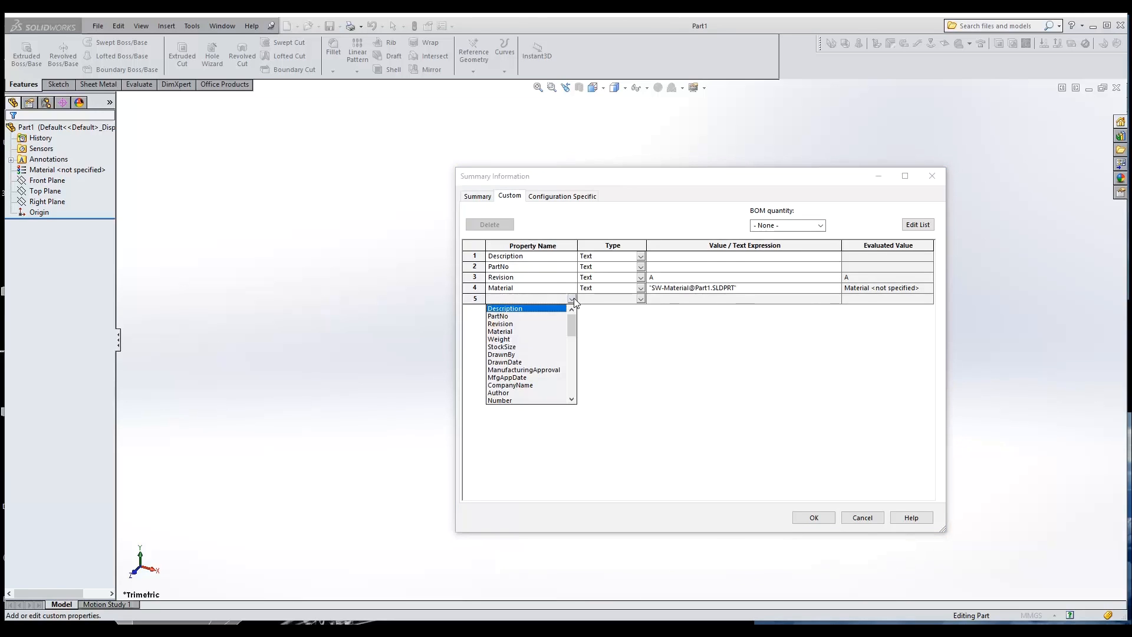
pyautogui.click(512, 339)
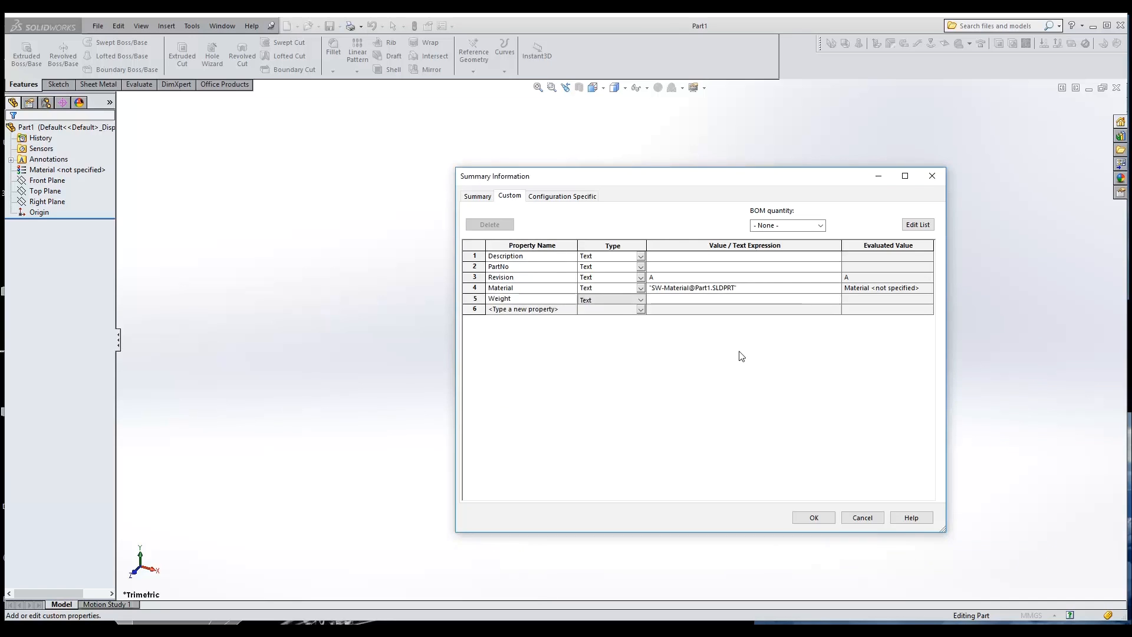
pyautogui.click(835, 299)
pyautogui.click(666, 316)
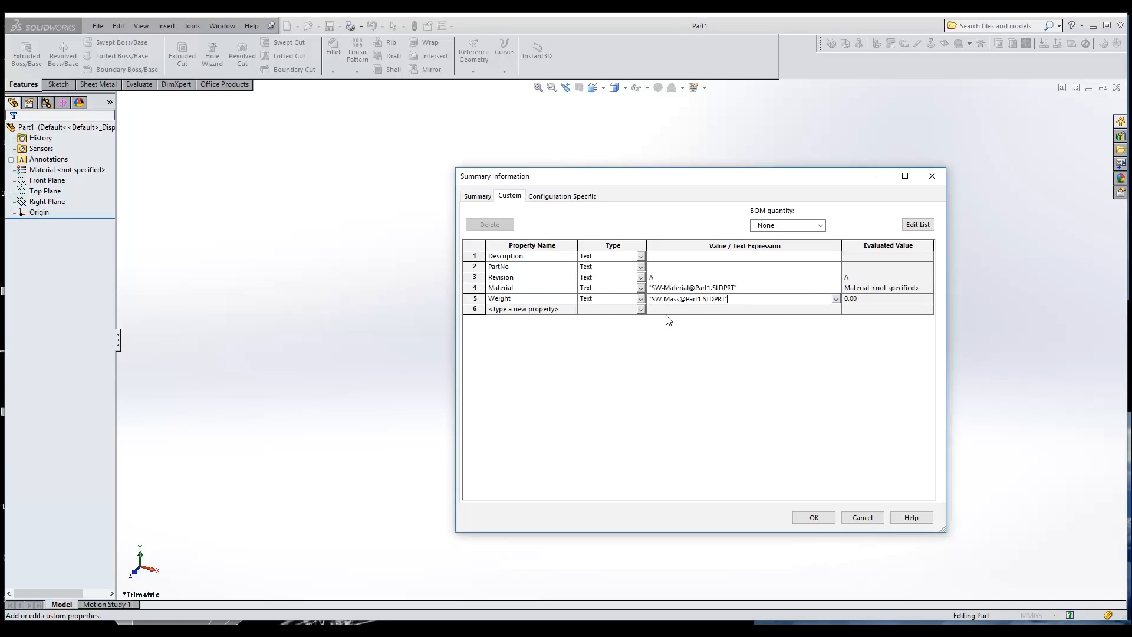
pyautogui.click(572, 309)
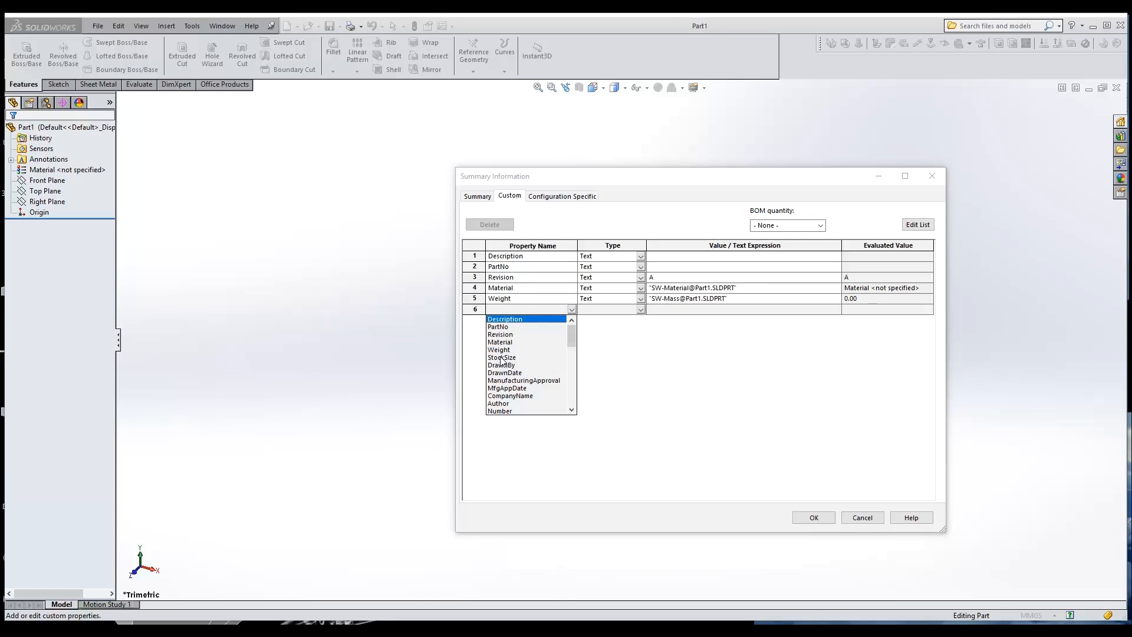
pyautogui.click(502, 357)
# Add a DrawnBy custom property filled with the drafter's name, and a DrawnDate property below it
pyautogui.click(571, 320)
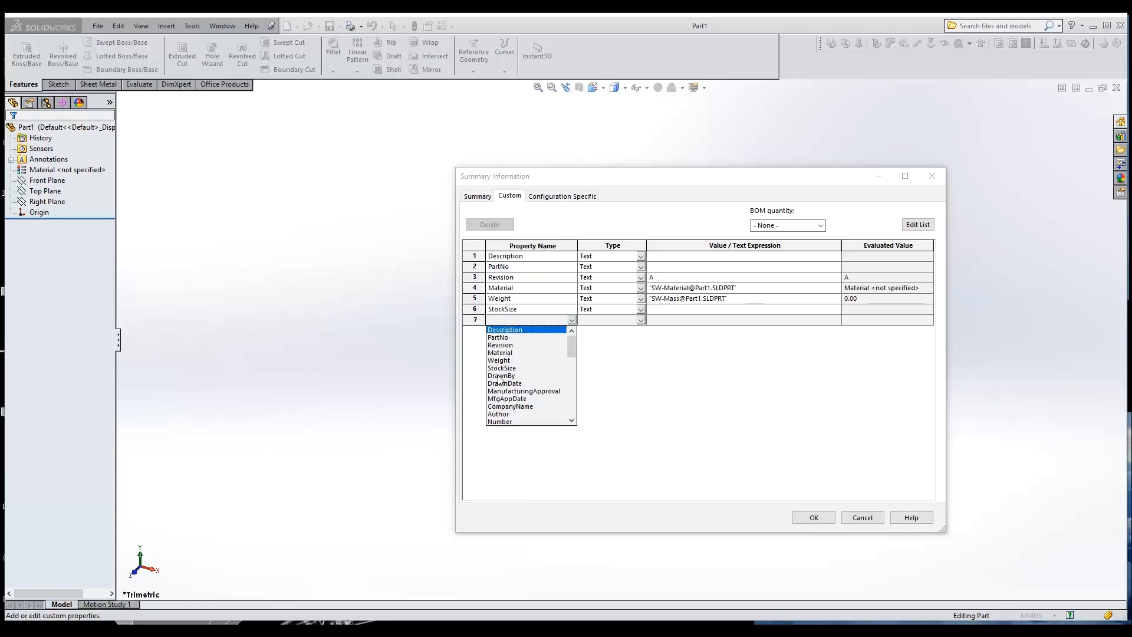
pyautogui.click(499, 376)
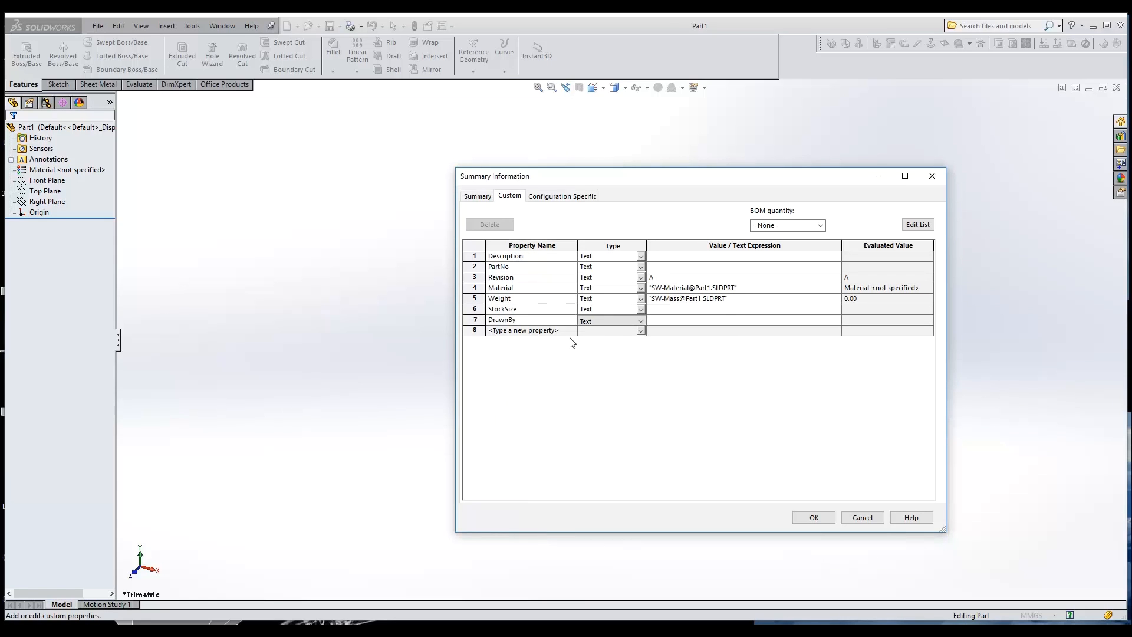
pyautogui.click(731, 321)
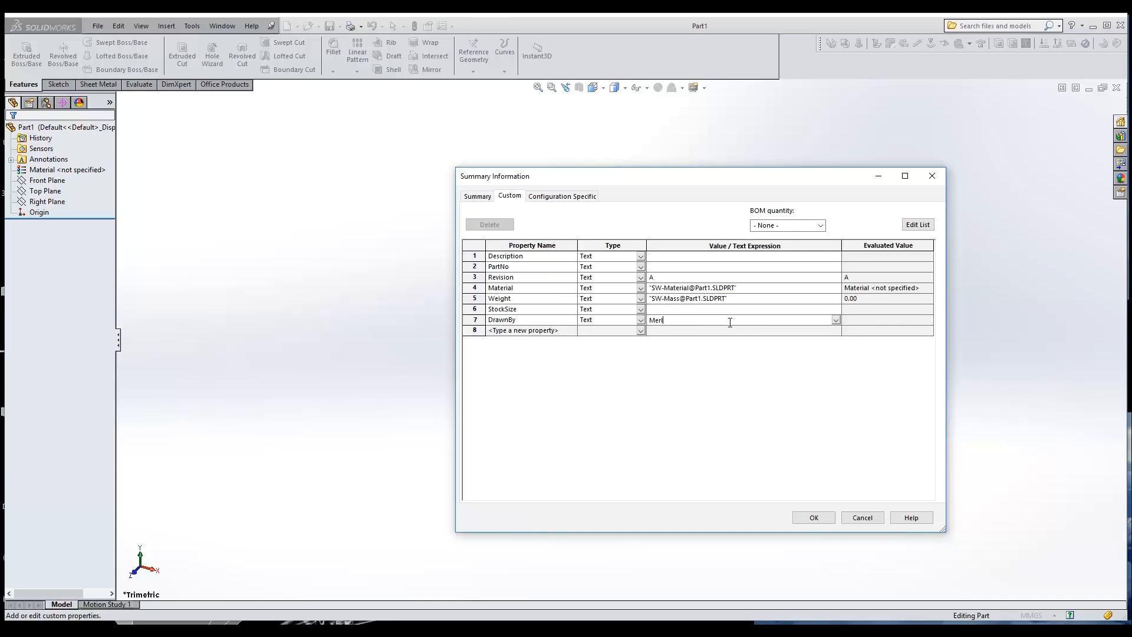
pyautogui.click(569, 330)
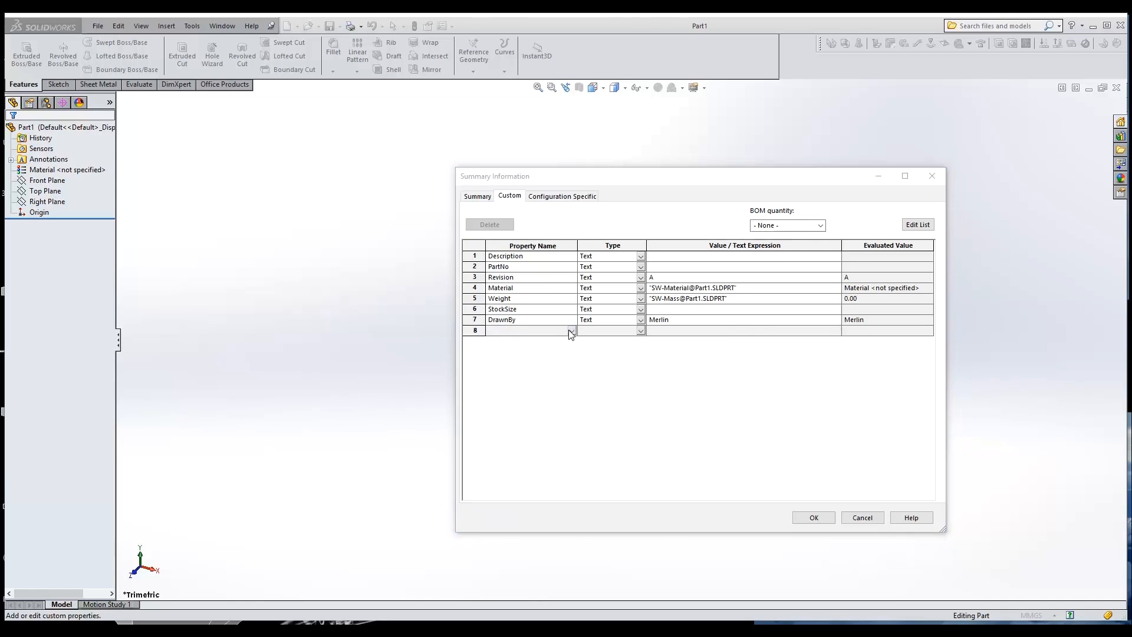
pyautogui.click(526, 393)
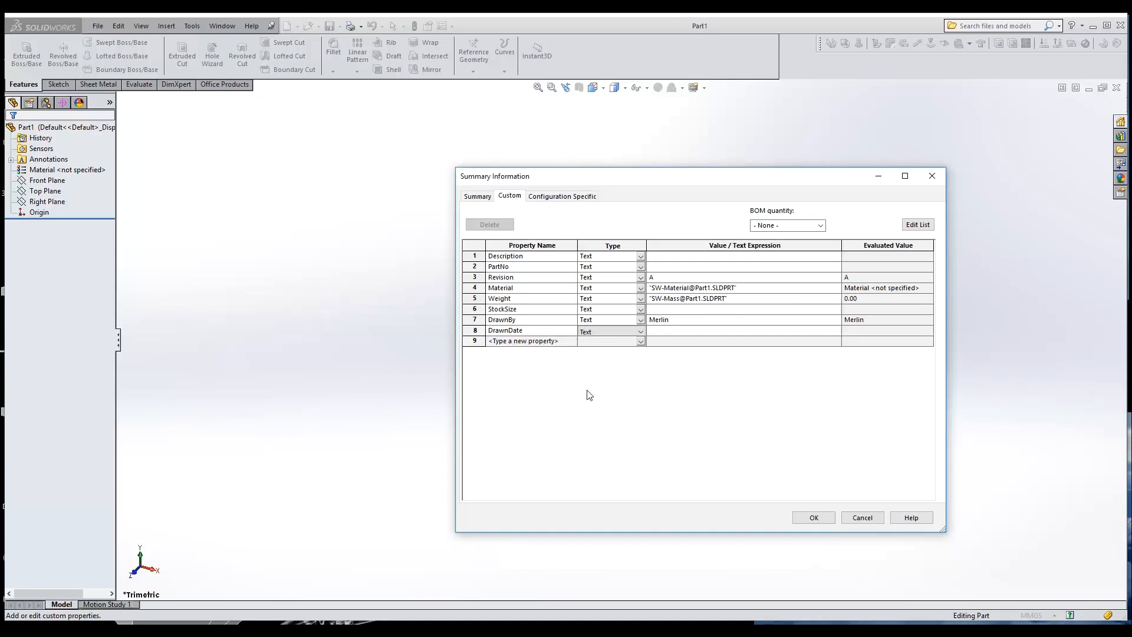
# Add a QAApproval custom property filled with the approver's name
pyautogui.click(571, 341)
pyautogui.click(571, 341)
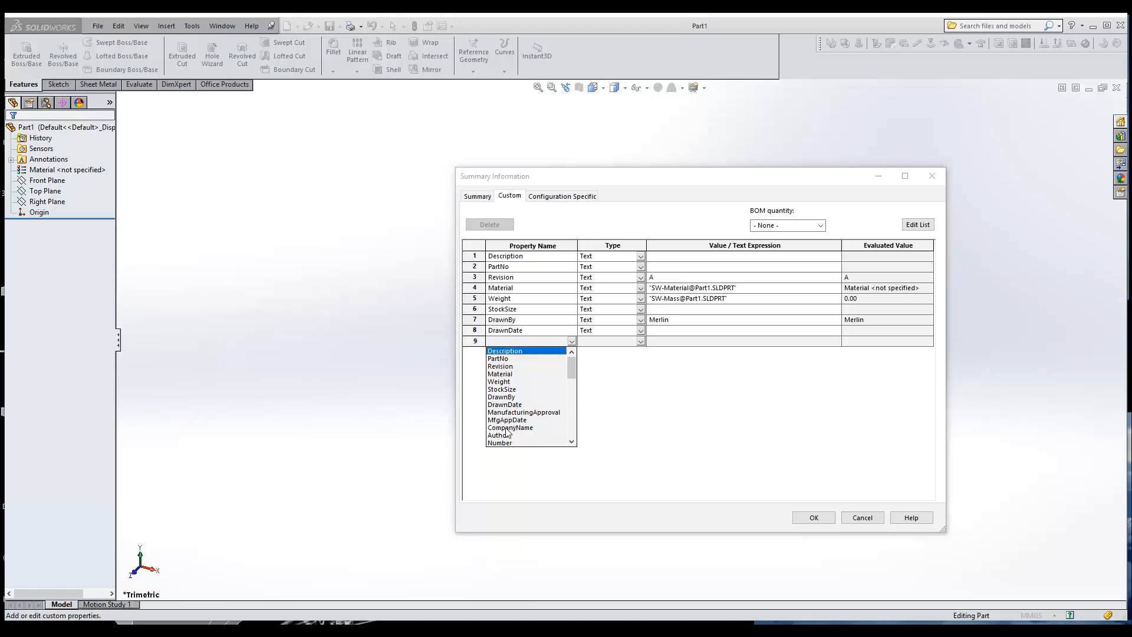
pyautogui.moveTo(571, 369); pyautogui.dragTo(563, 416)
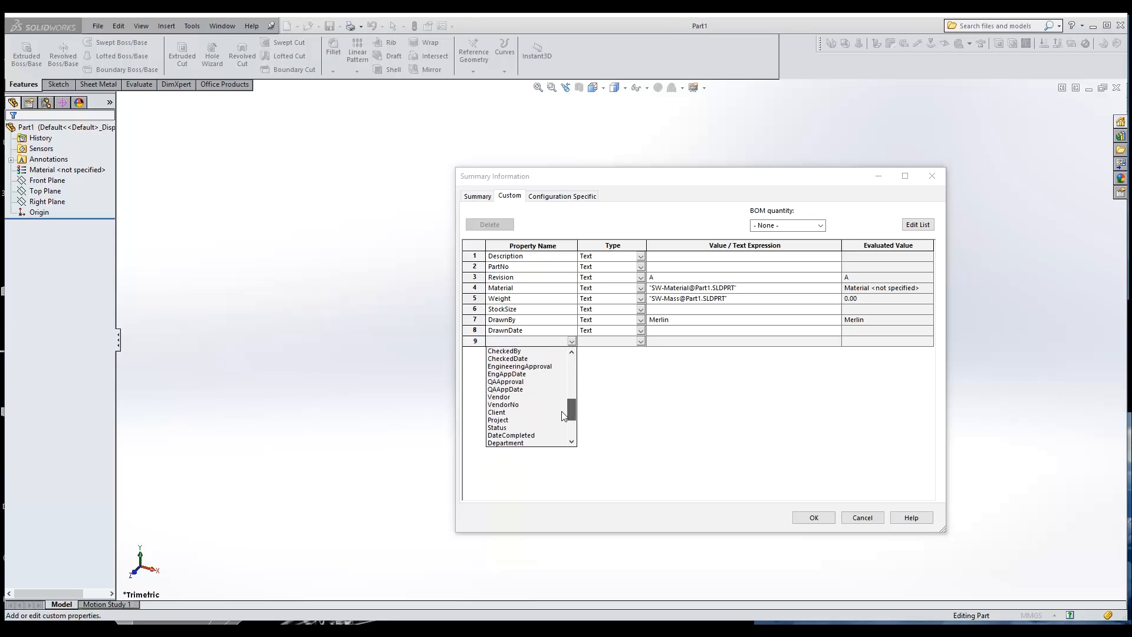
pyautogui.click(516, 382)
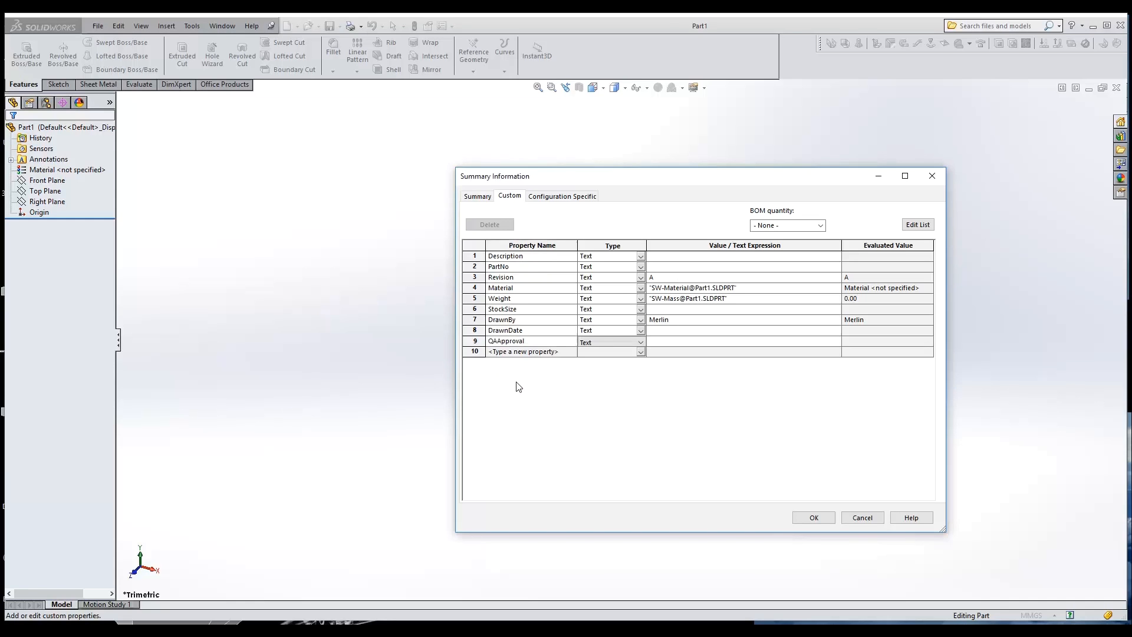
pyautogui.click(685, 342)
pyautogui.write('Merlin')
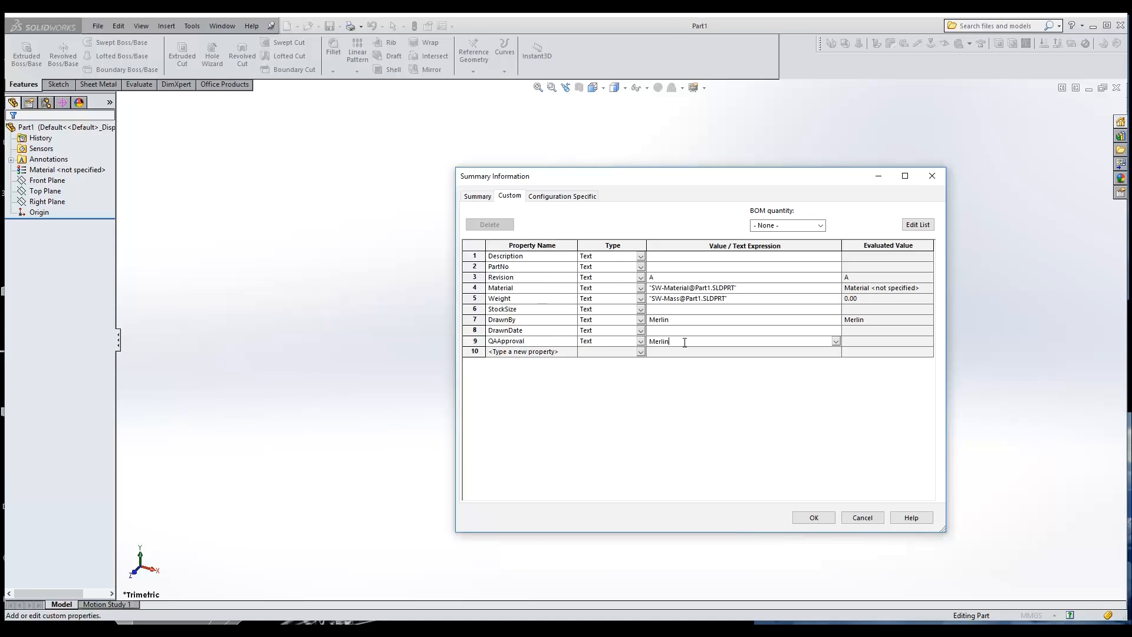
# Add a QAAppDate custom property below QAApproval, leaving its value empty
pyautogui.click(571, 351)
pyautogui.click(572, 351)
pyautogui.moveTo(571, 378); pyautogui.dragTo(567, 428)
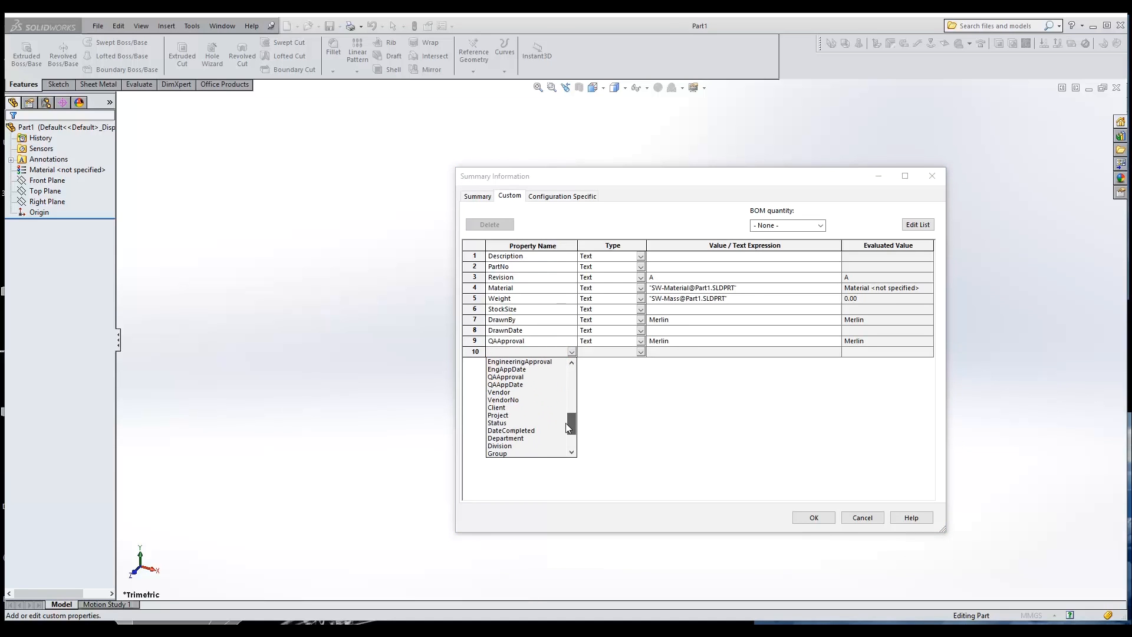
pyautogui.click(518, 385)
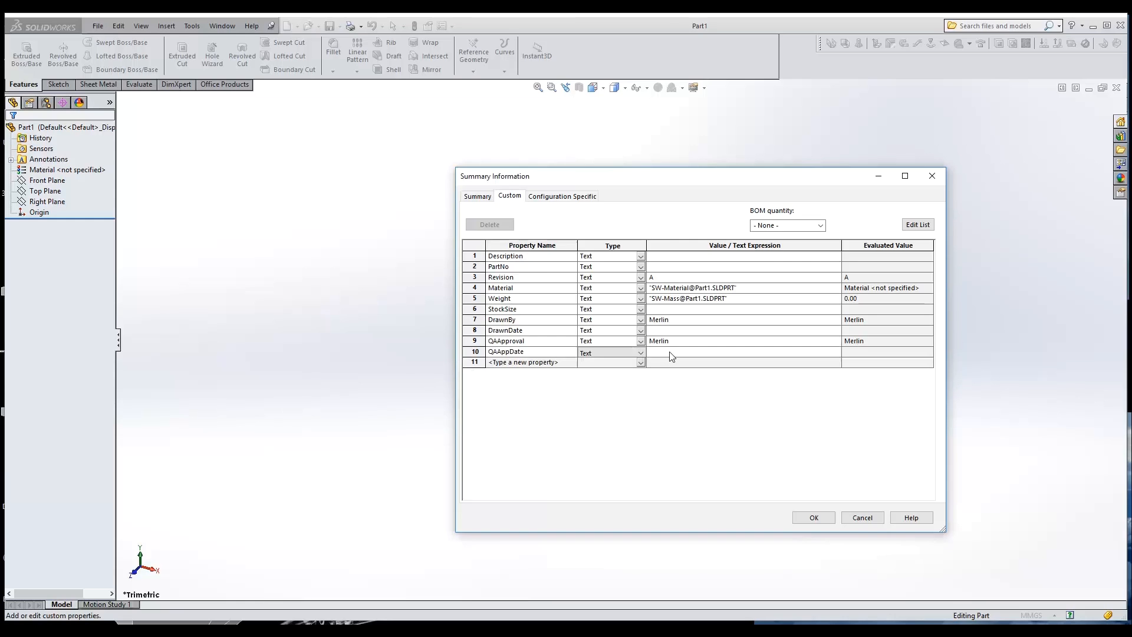
# Add an Author custom property filled with the author's name
pyautogui.click(572, 362)
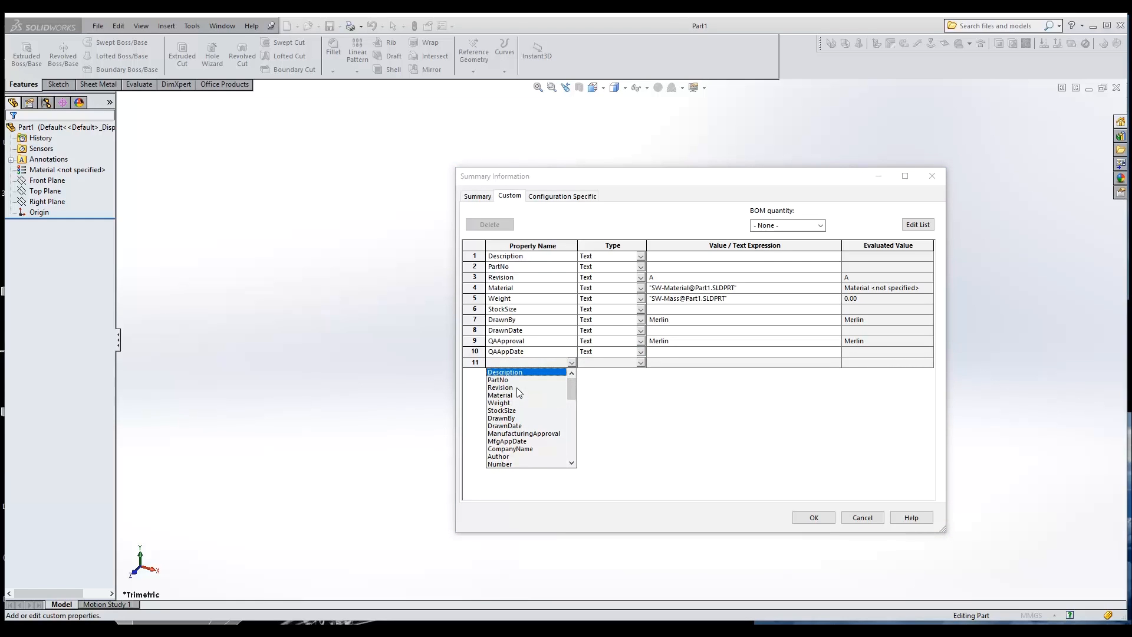
pyautogui.click(508, 457)
pyautogui.click(672, 362)
pyautogui.write('Merlin')
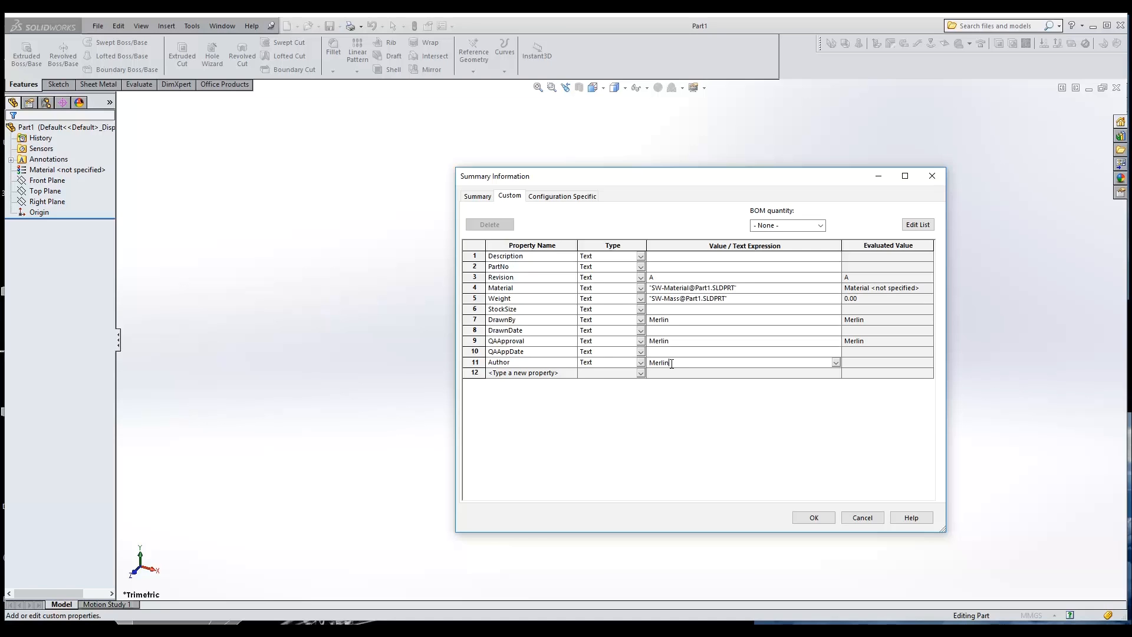
# Add a CompanyName custom property with the value Design & Build and accept the part's custom properties
pyautogui.click(572, 374)
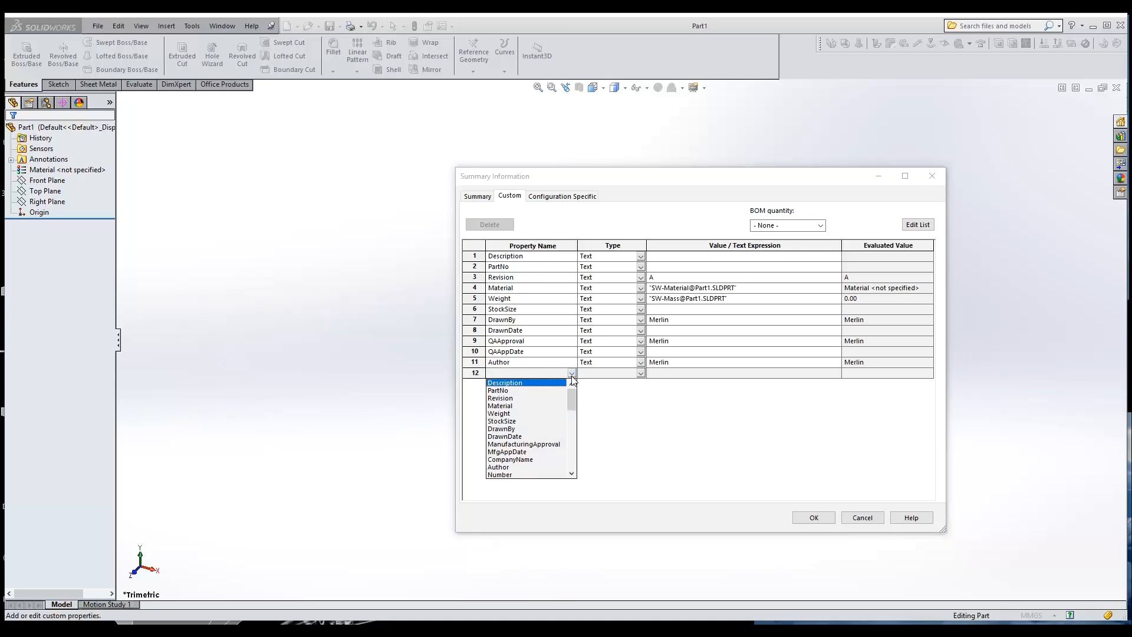
pyautogui.click(529, 459)
pyautogui.click(666, 373)
pyautogui.write('Design & Build')
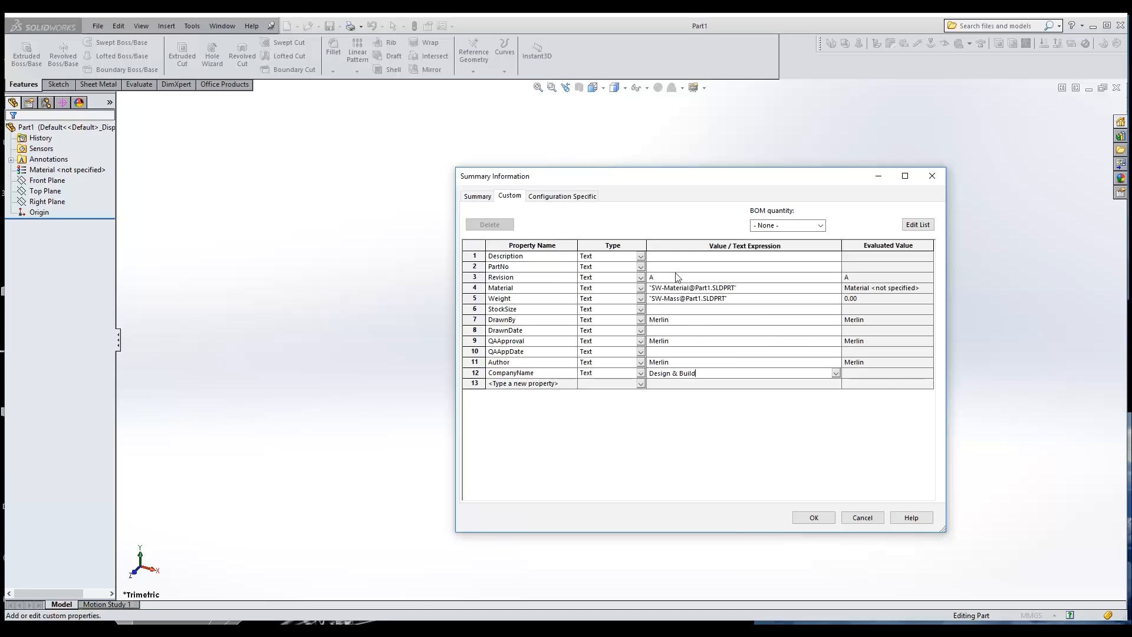
pyautogui.click(813, 518)
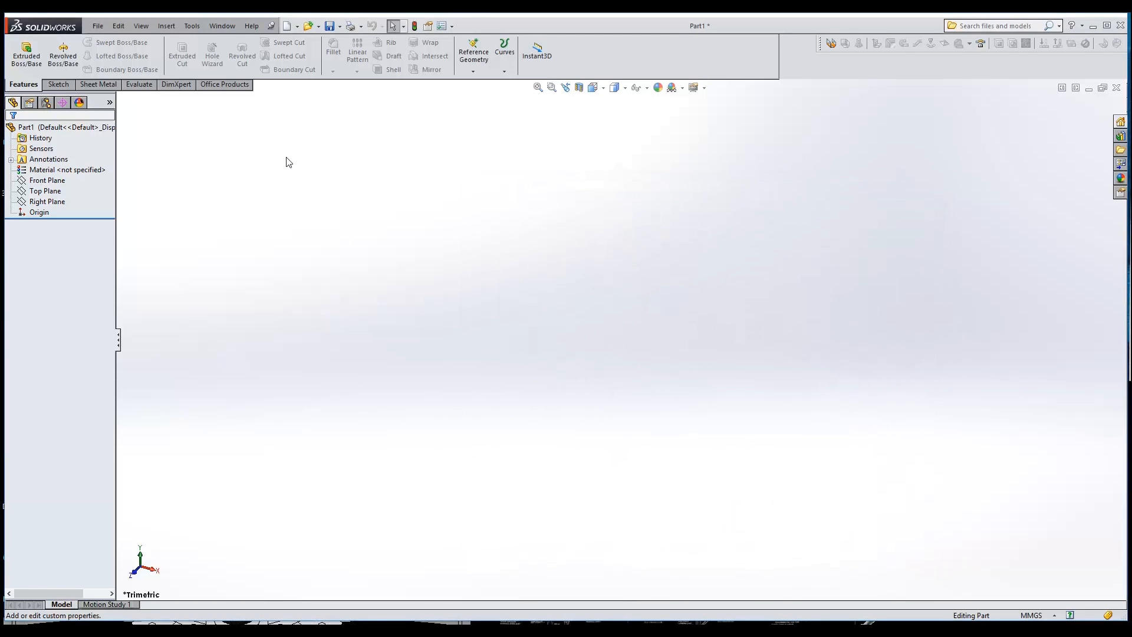
# Start saving the part under a new name, with Part Templates (*.prtdot) as the file type
pyautogui.click(99, 26)
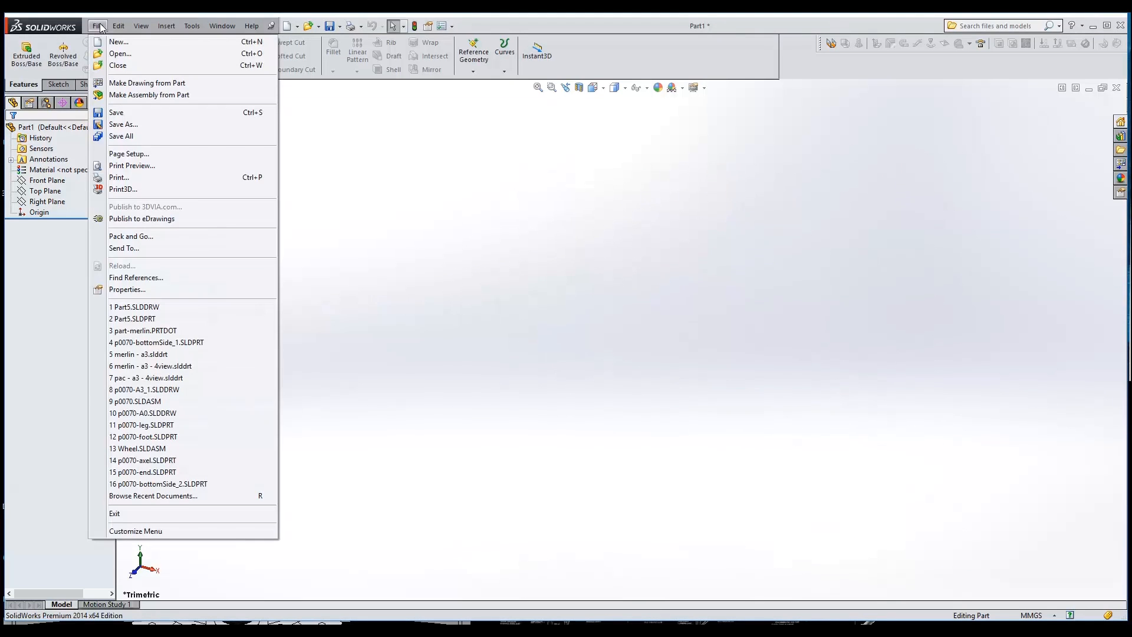
pyautogui.click(121, 124)
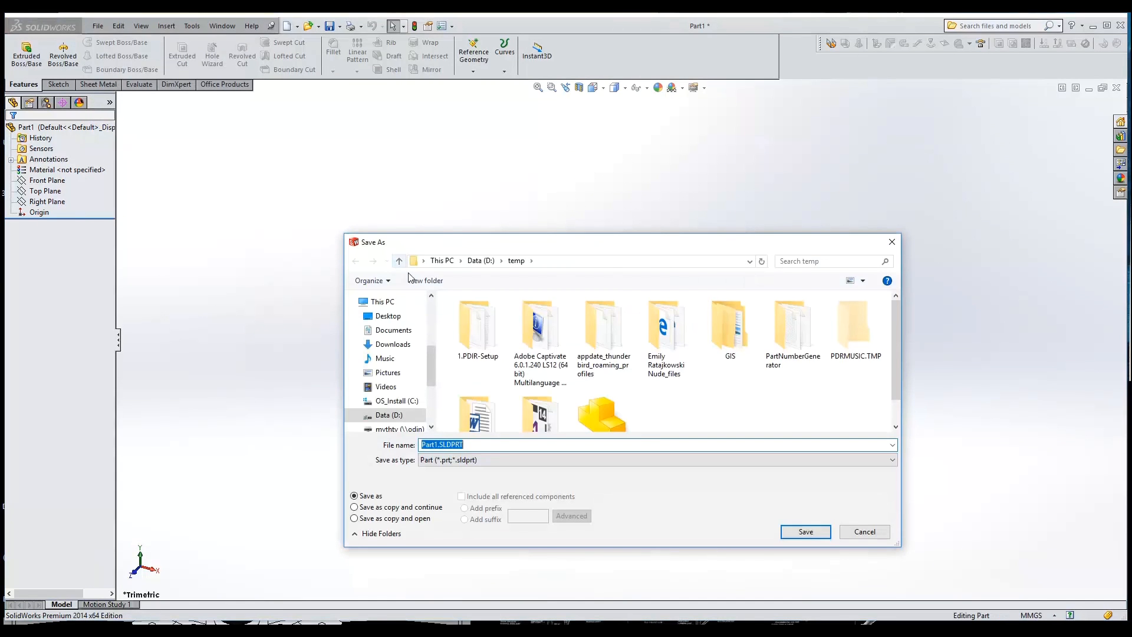
pyautogui.click(457, 461)
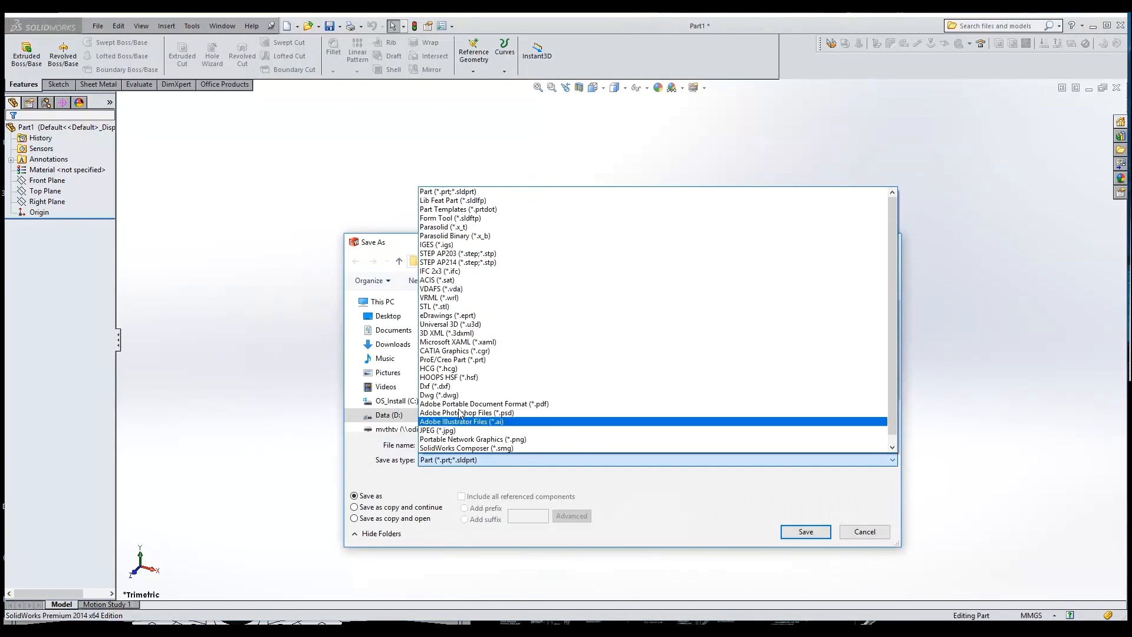
pyautogui.click(470, 210)
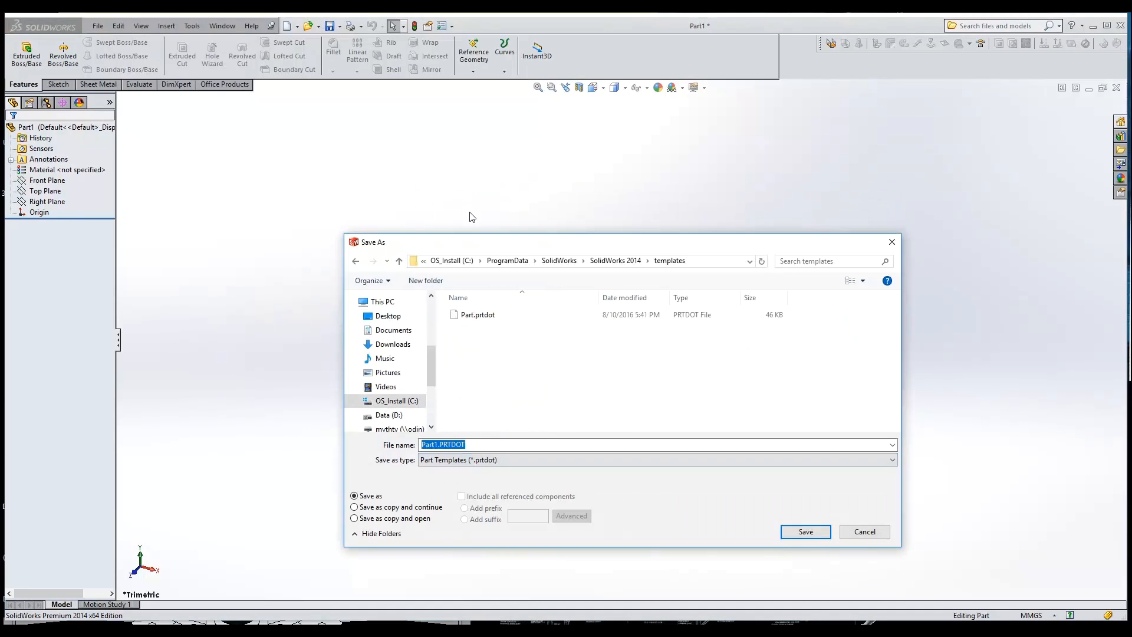
# Set the template's save location to the folder D:\CAD\SolidWorks\Templates
pyautogui.click(710, 259)
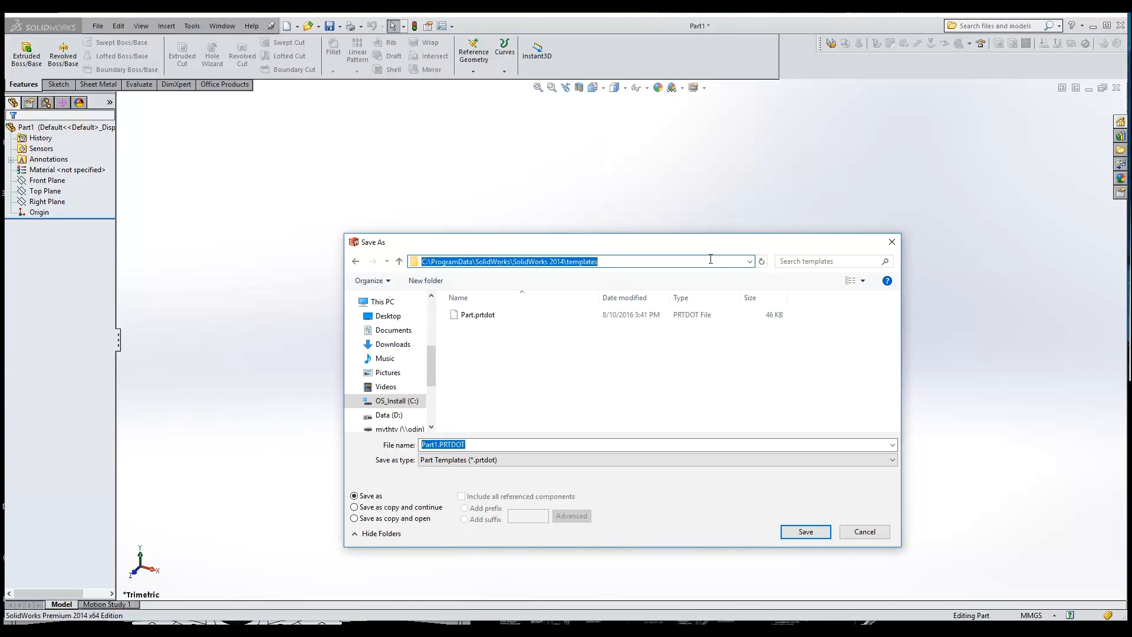
pyautogui.write('c:\\')
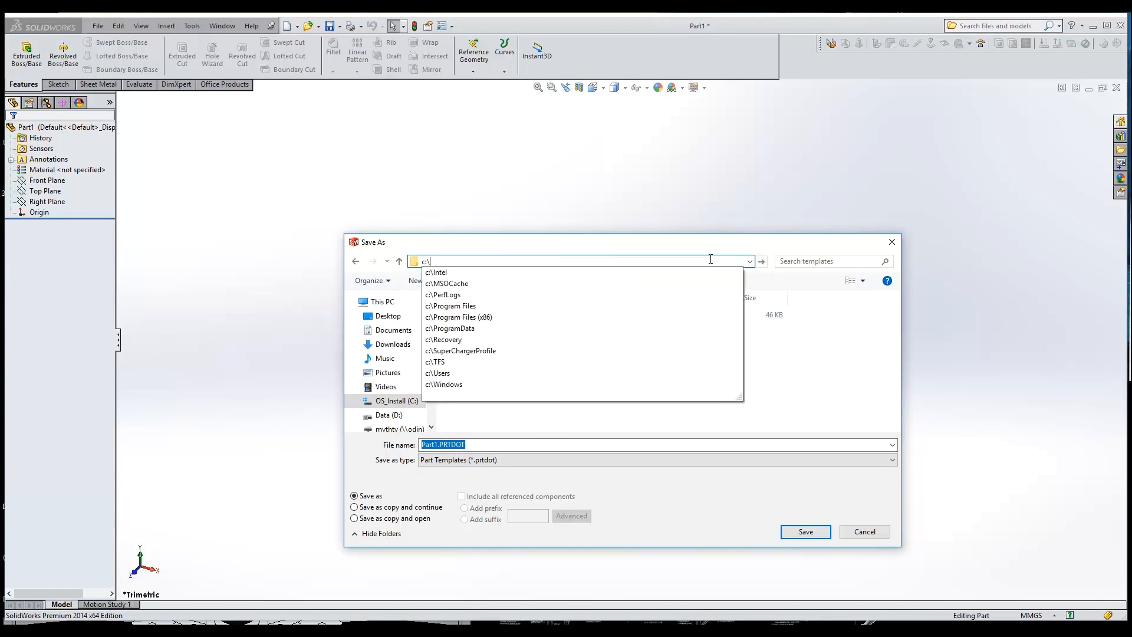
pyautogui.write('CAD\\Solidworks\\Te')
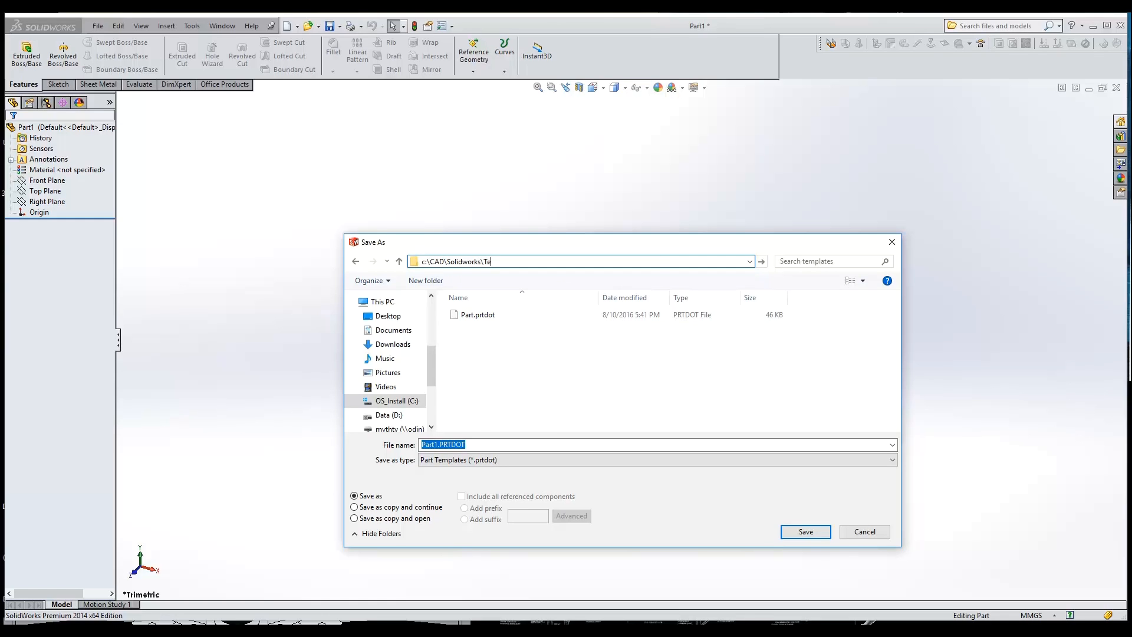
pyautogui.press('Home')
pyautogui.press('Delete')
pyautogui.write('D')
pyautogui.press('Return')
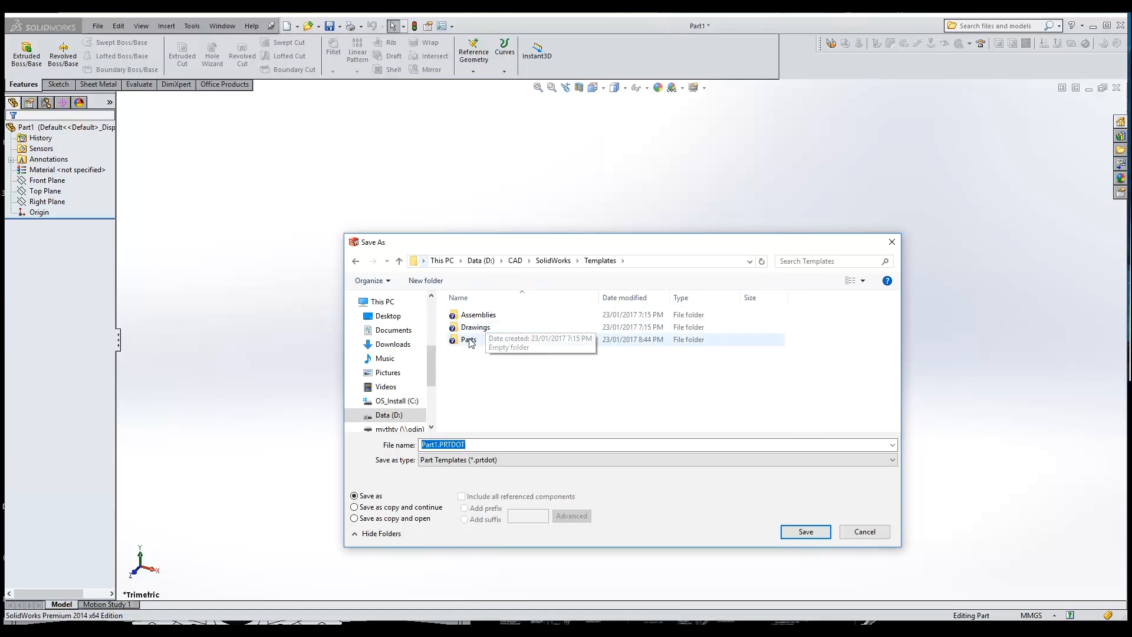
# Save the template in the Parts subfolder as part-merlin.PRTDOT, replacing the existing file
pyautogui.doubleClick(469, 341)
pyautogui.click(491, 316)
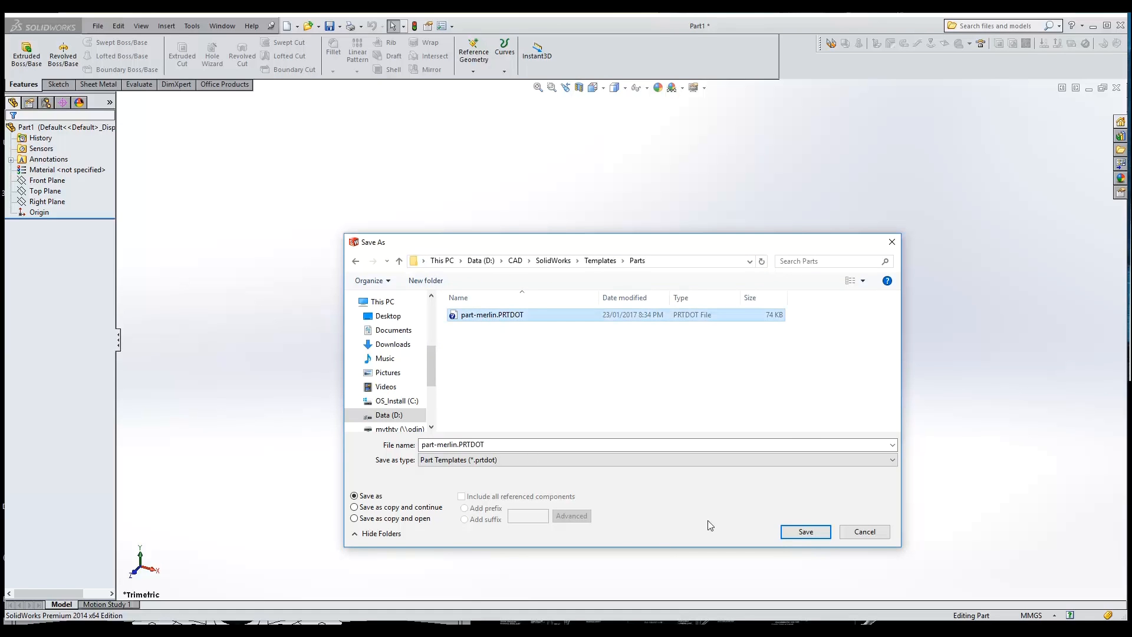
pyautogui.click(802, 531)
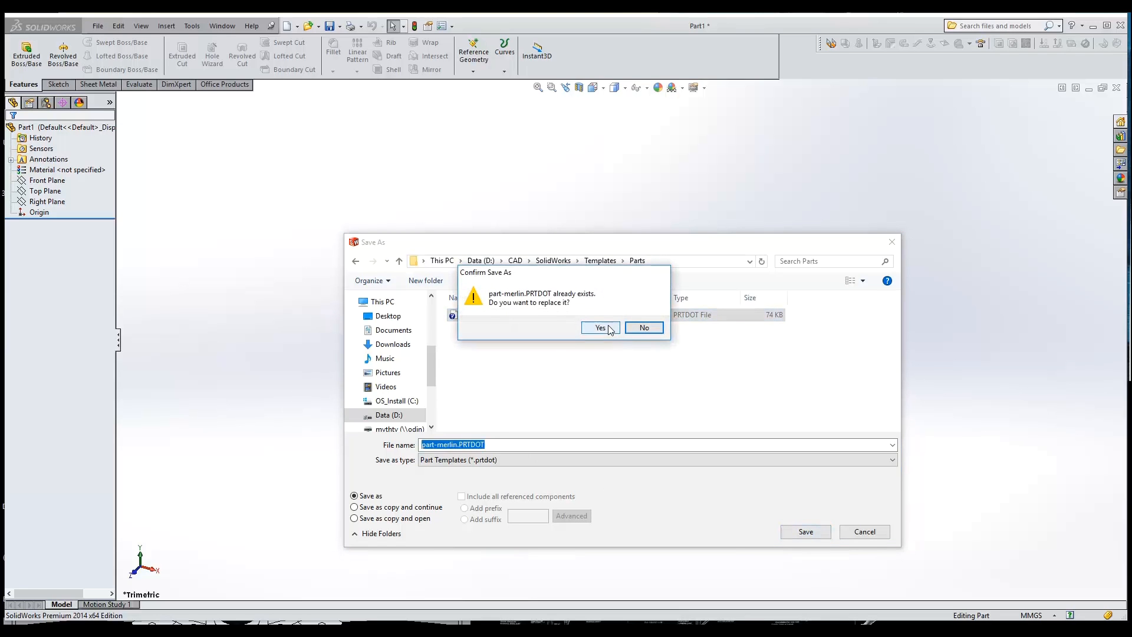
pyautogui.click(610, 331)
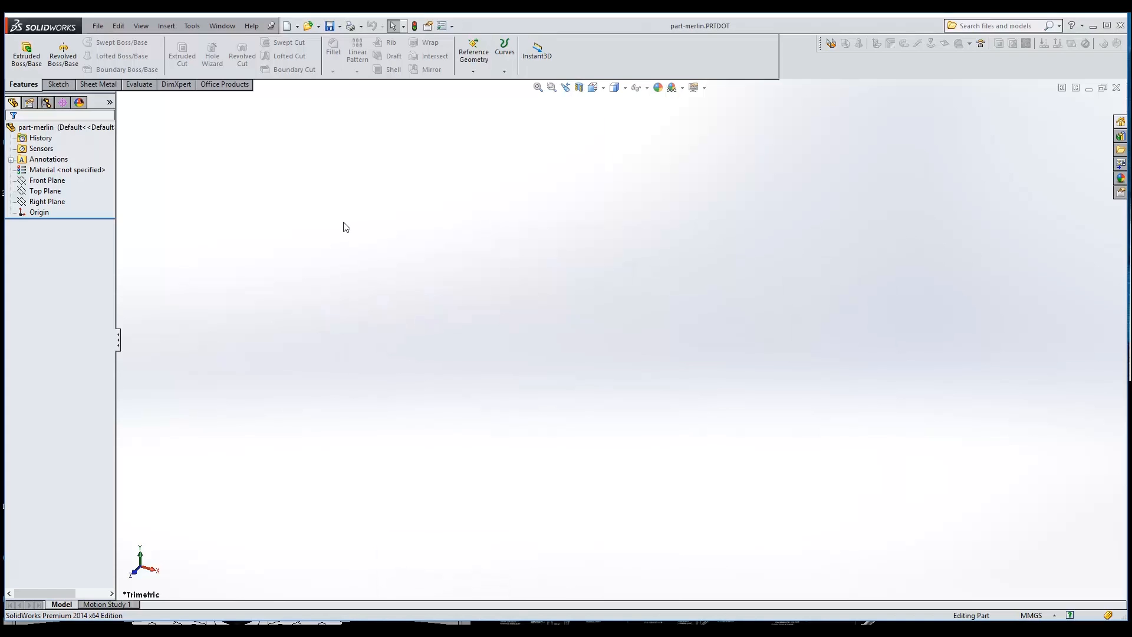
# Check the D:\CAD\SolidWorks\Templates entry in the Document Templates file locations of the system options, and browse to that folder
pyautogui.click(192, 27)
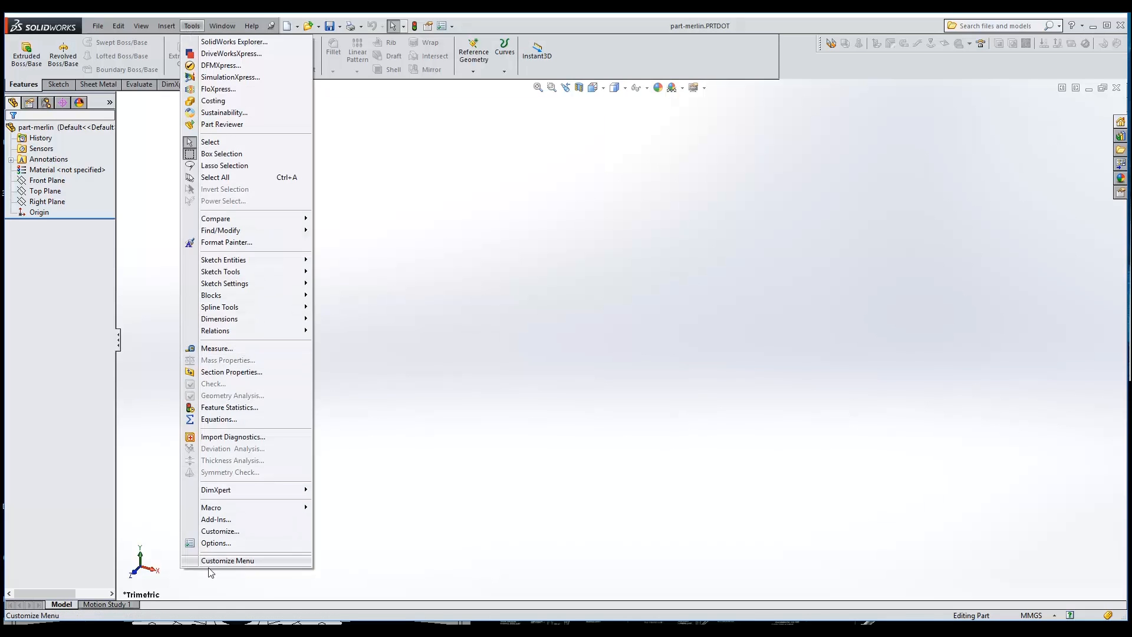
pyautogui.click(216, 543)
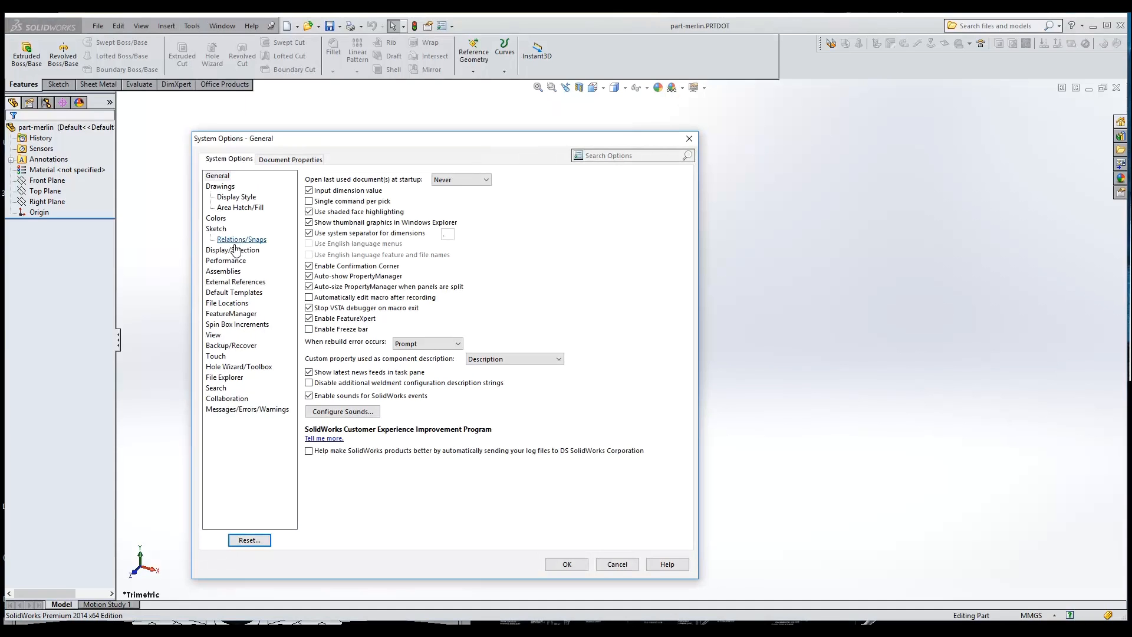
pyautogui.click(235, 304)
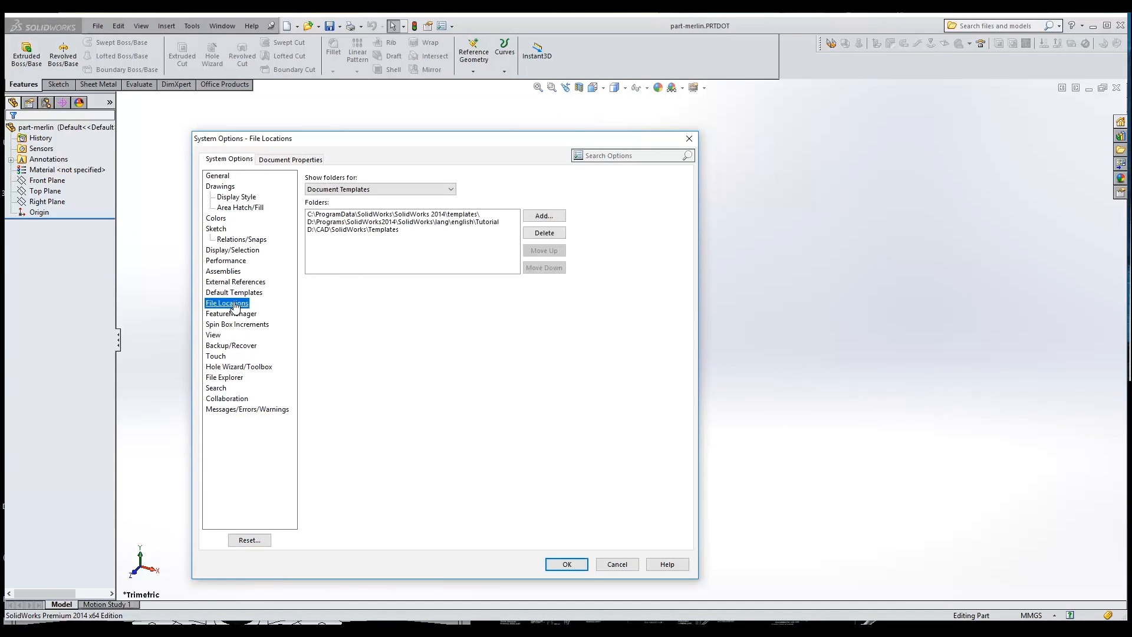
pyautogui.click(343, 230)
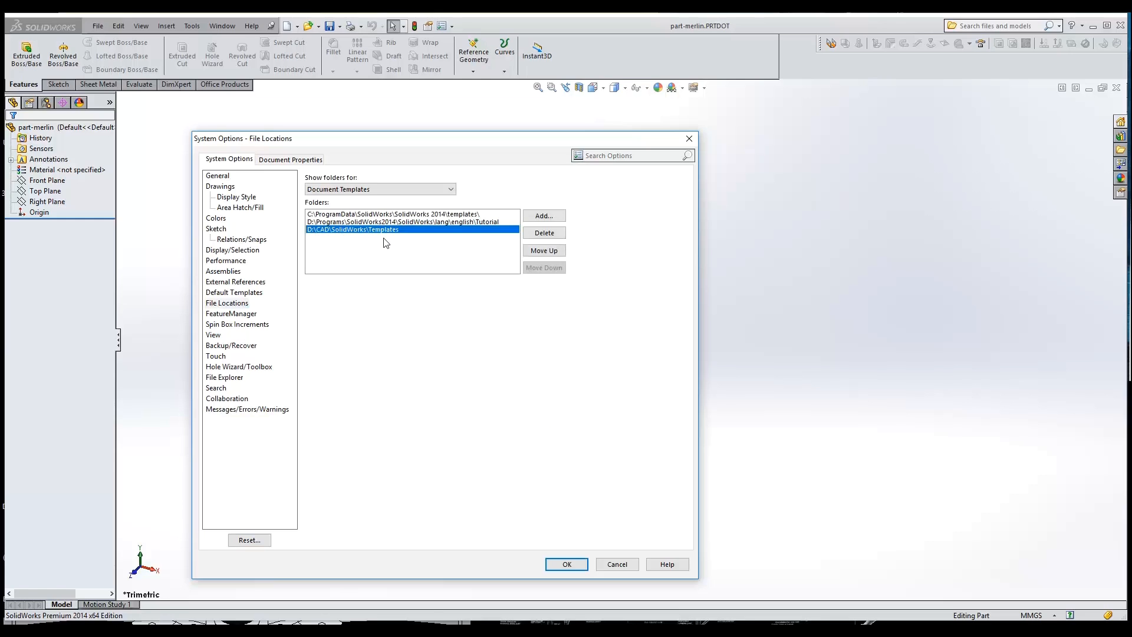
pyautogui.click(541, 219)
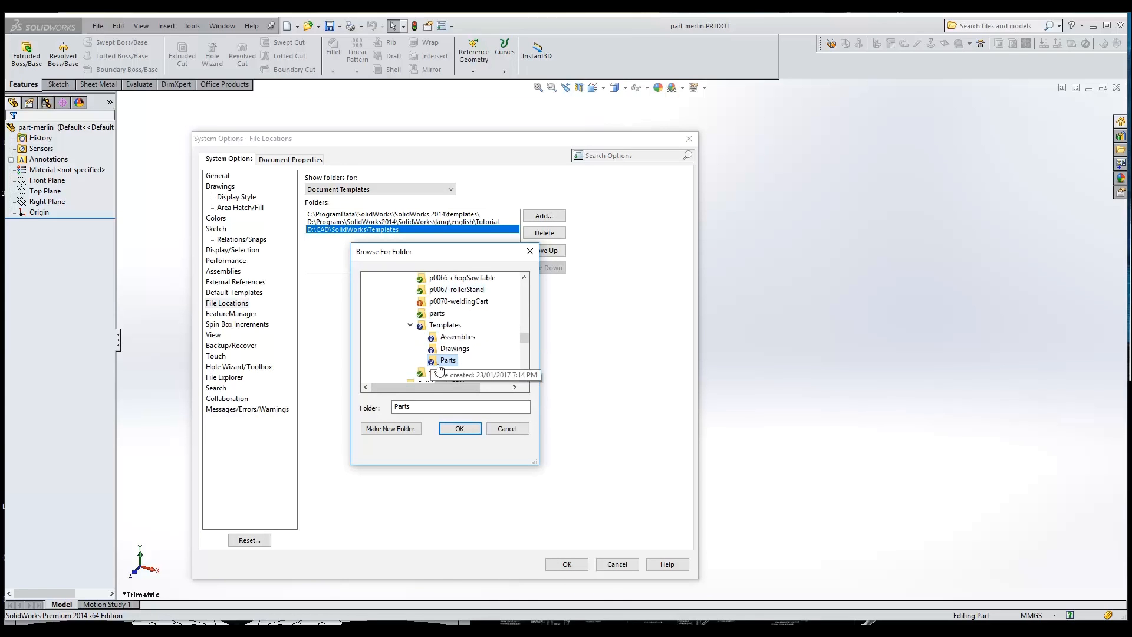
pyautogui.click(448, 325)
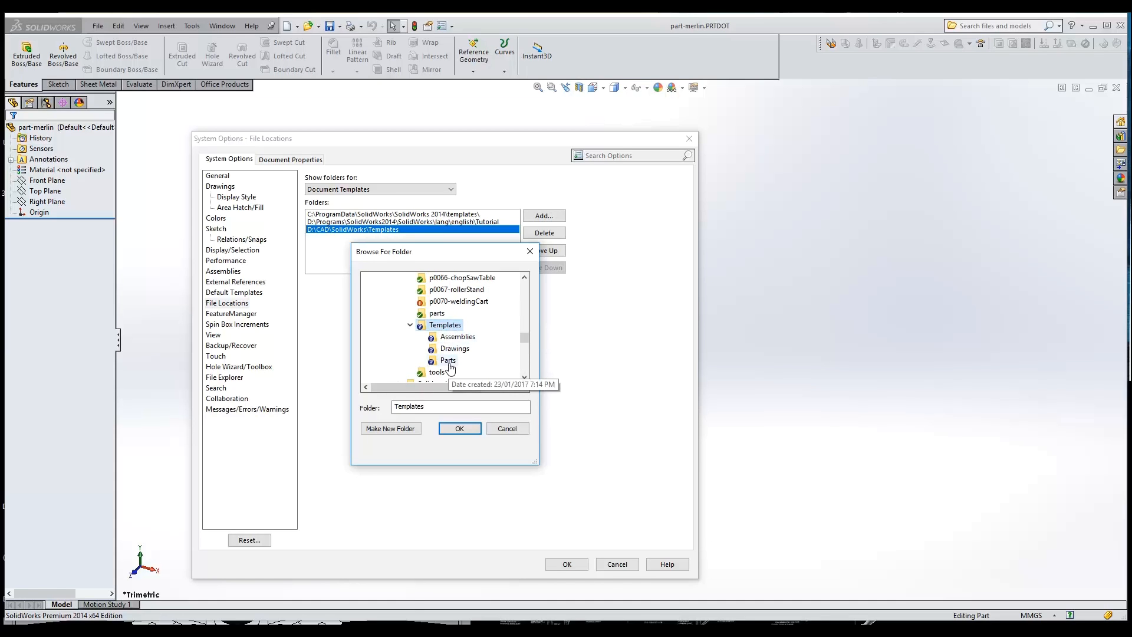
pyautogui.click(508, 429)
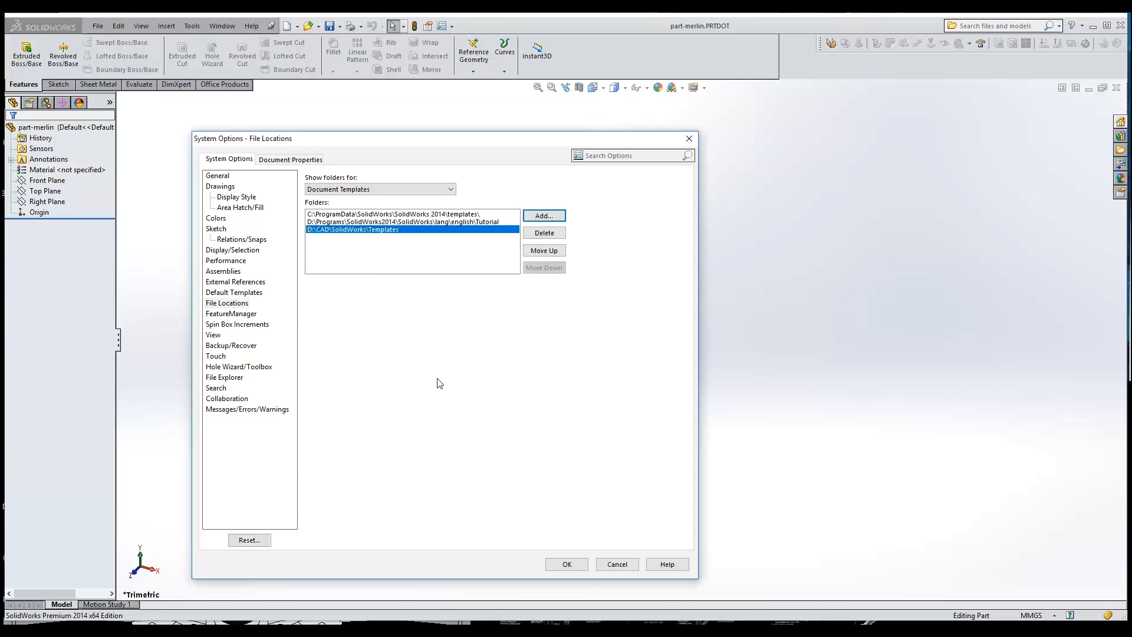
pyautogui.click(575, 566)
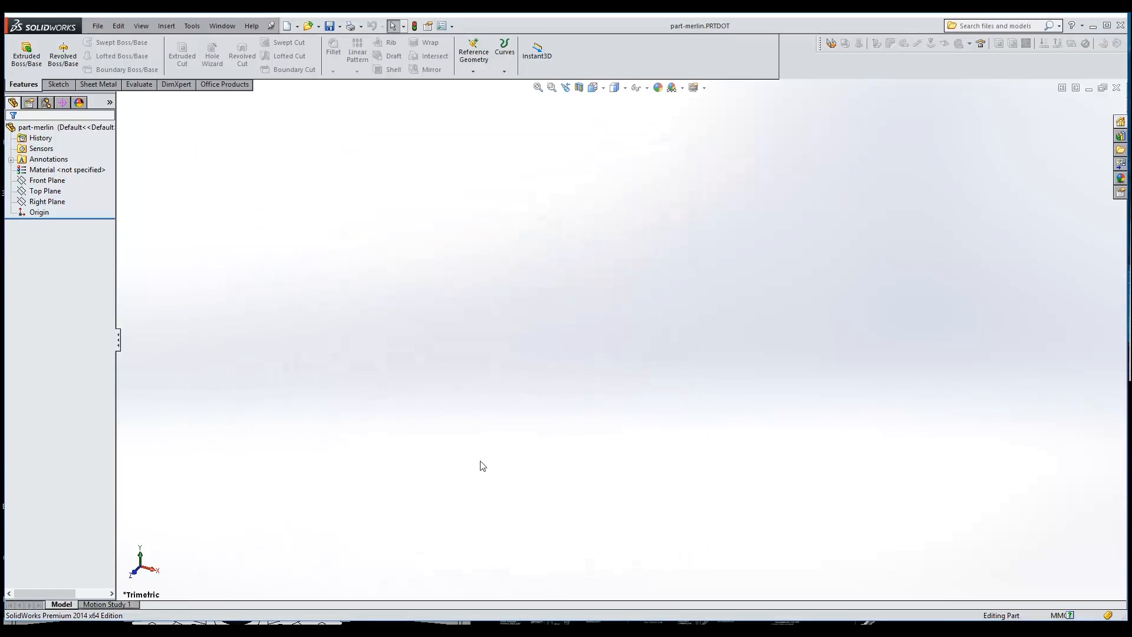
# Create a new part from the part-merlin template in the Parts group of the advanced new-document view
pyautogui.click(288, 27)
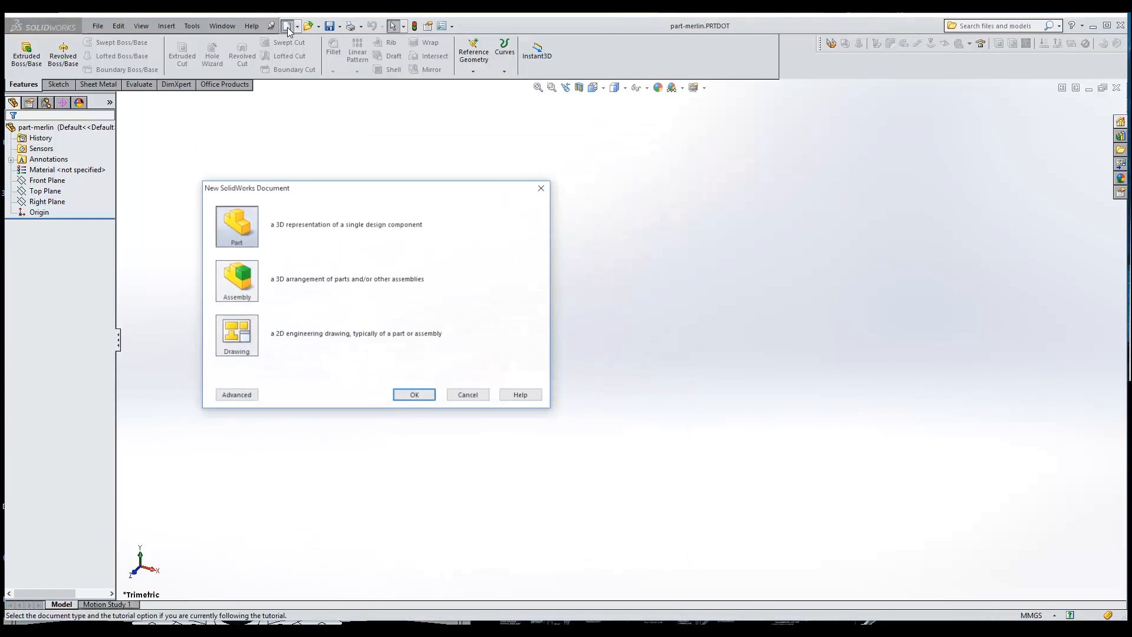
pyautogui.click(235, 396)
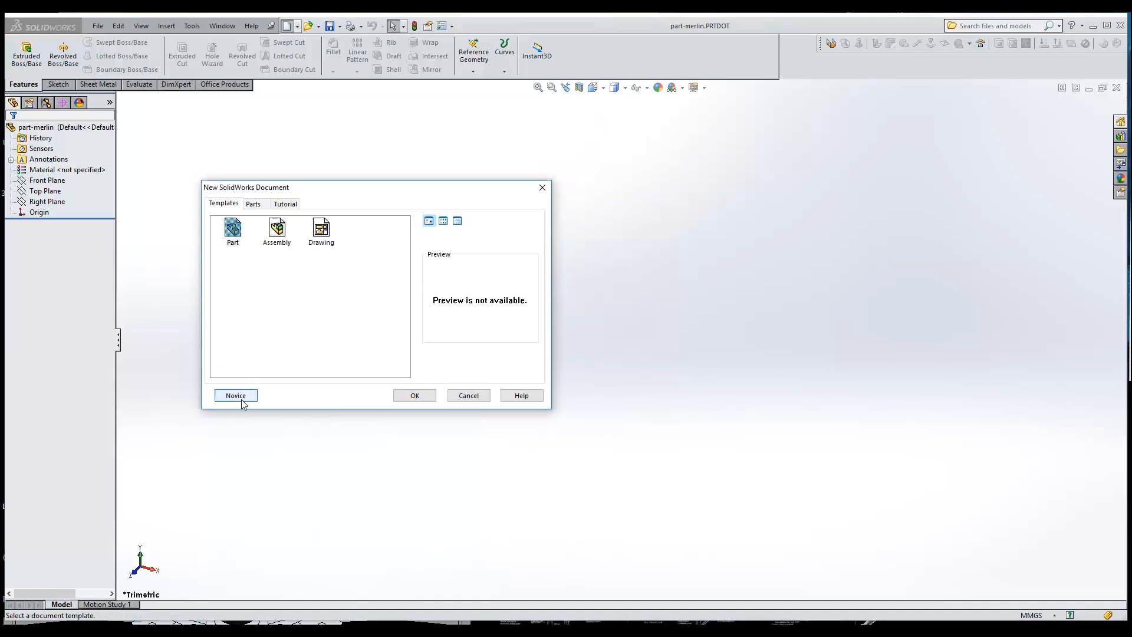
pyautogui.click(253, 204)
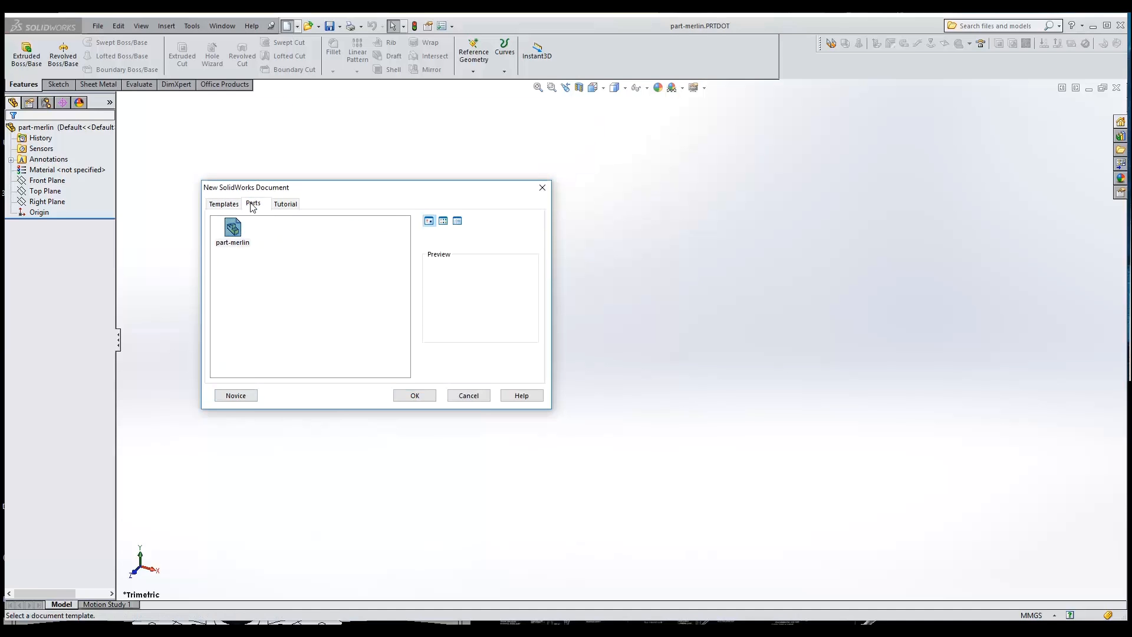
pyautogui.click(234, 236)
pyautogui.doubleClick(233, 236)
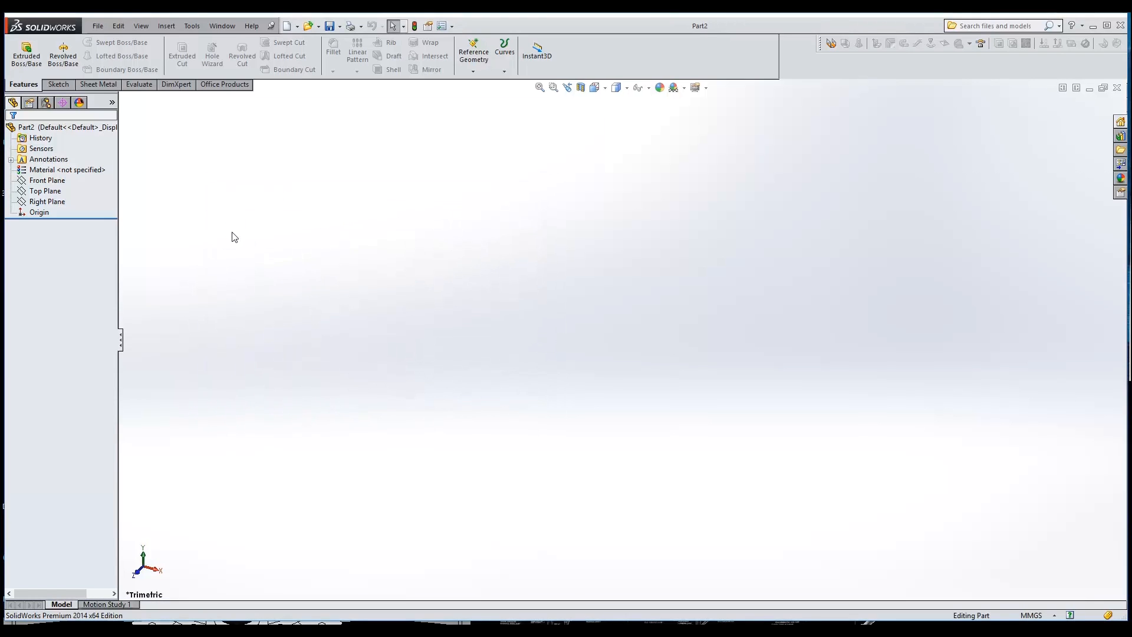
# In the new part's custom file properties, set Description to Left Bottom Side and PartNo to p0070-0001
pyautogui.click(97, 25)
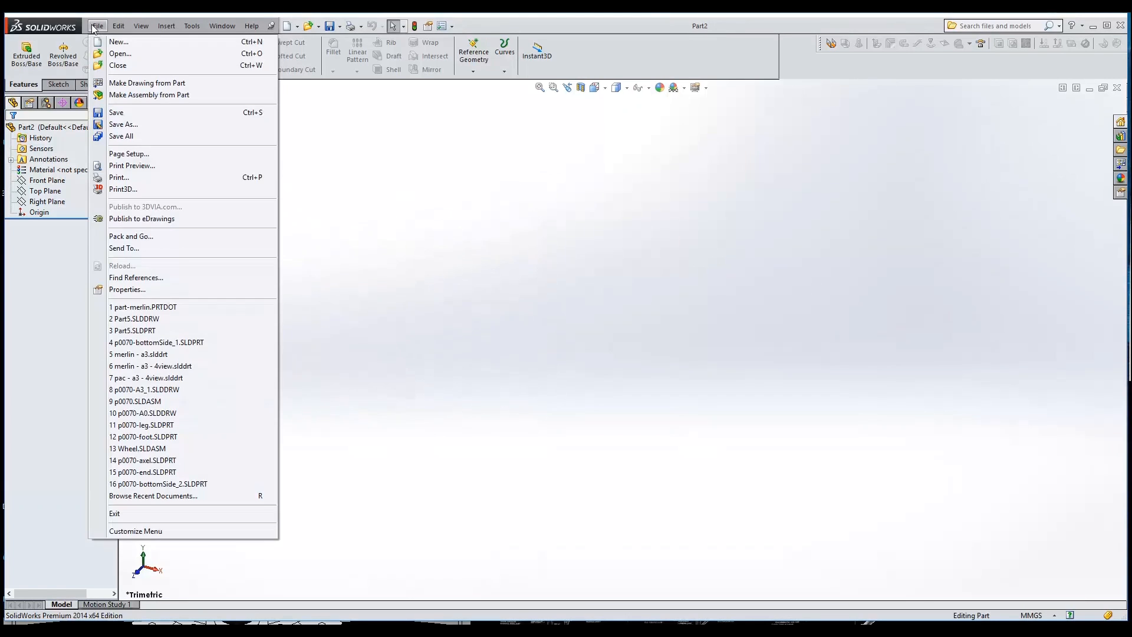
pyautogui.click(143, 289)
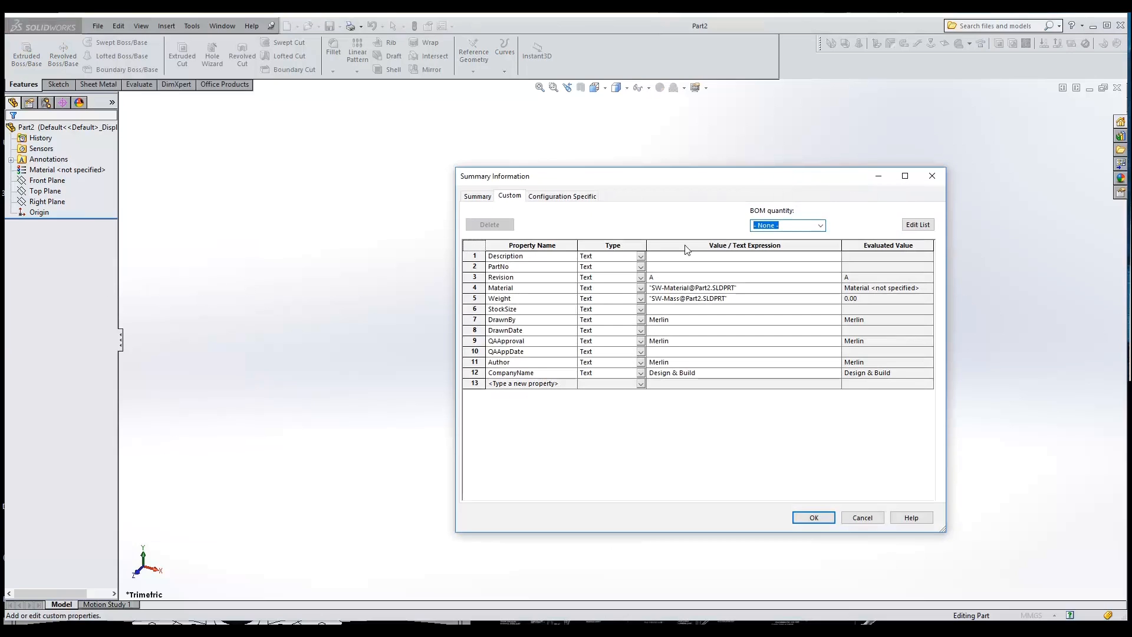
pyautogui.click(672, 257)
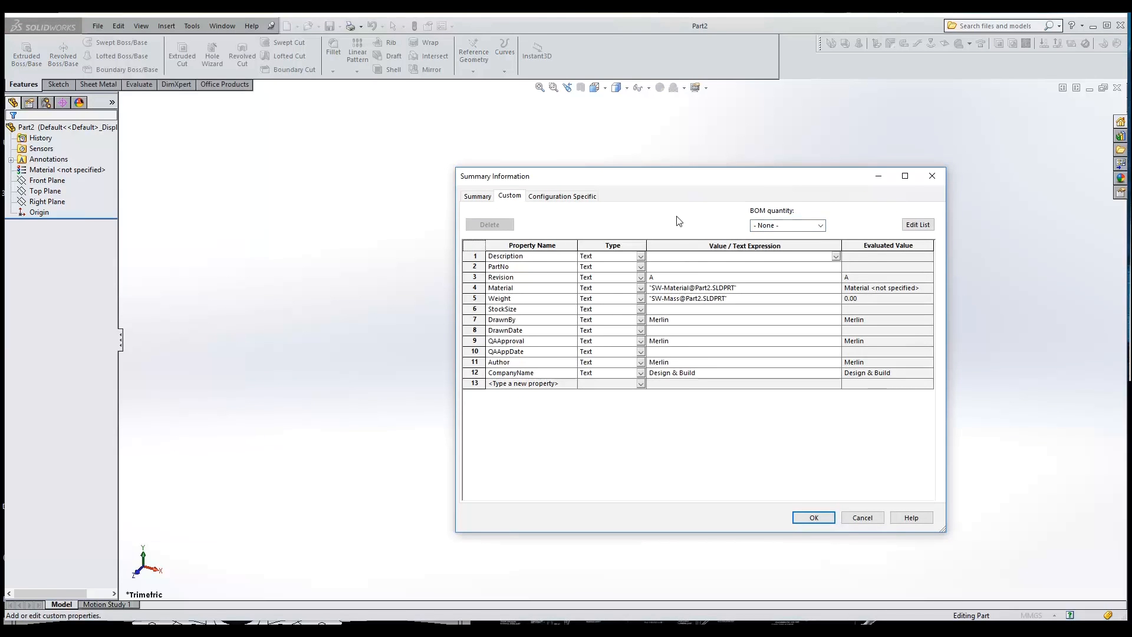
pyautogui.write('Bottom Side')
pyautogui.press('Home')
pyautogui.write('Left')
pyautogui.click(682, 267)
pyautogui.write('p0070-0001')
# Set the DrawnDate property to 2017-01-23 and accept the custom properties
pyautogui.click(667, 331)
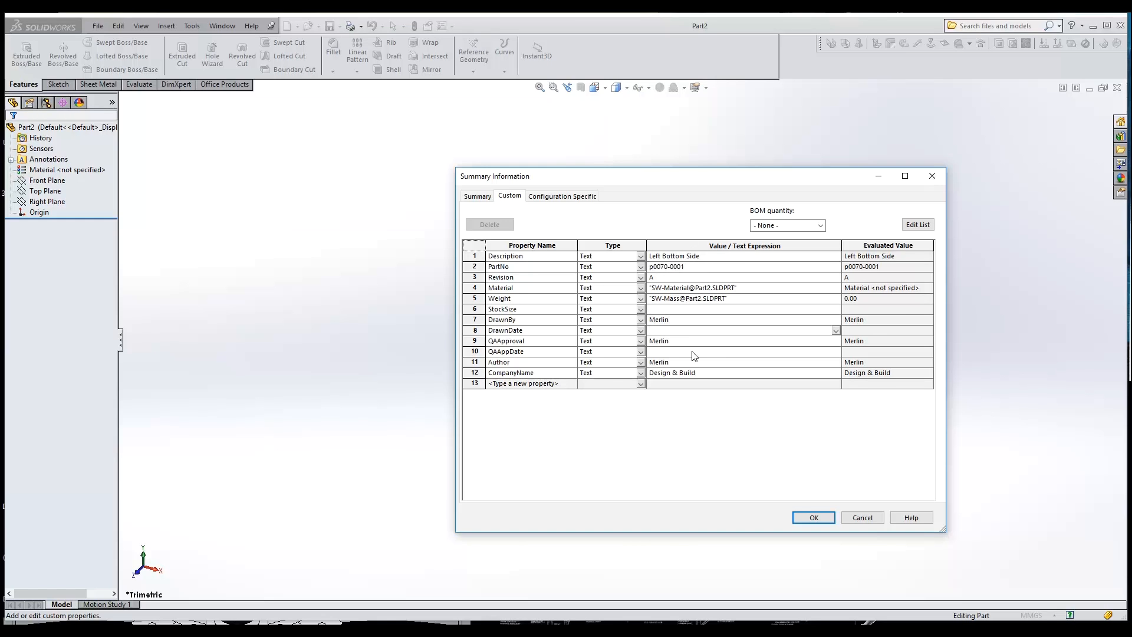
pyautogui.write('2017-01-23')
pyautogui.press('Return')
pyautogui.click(811, 517)
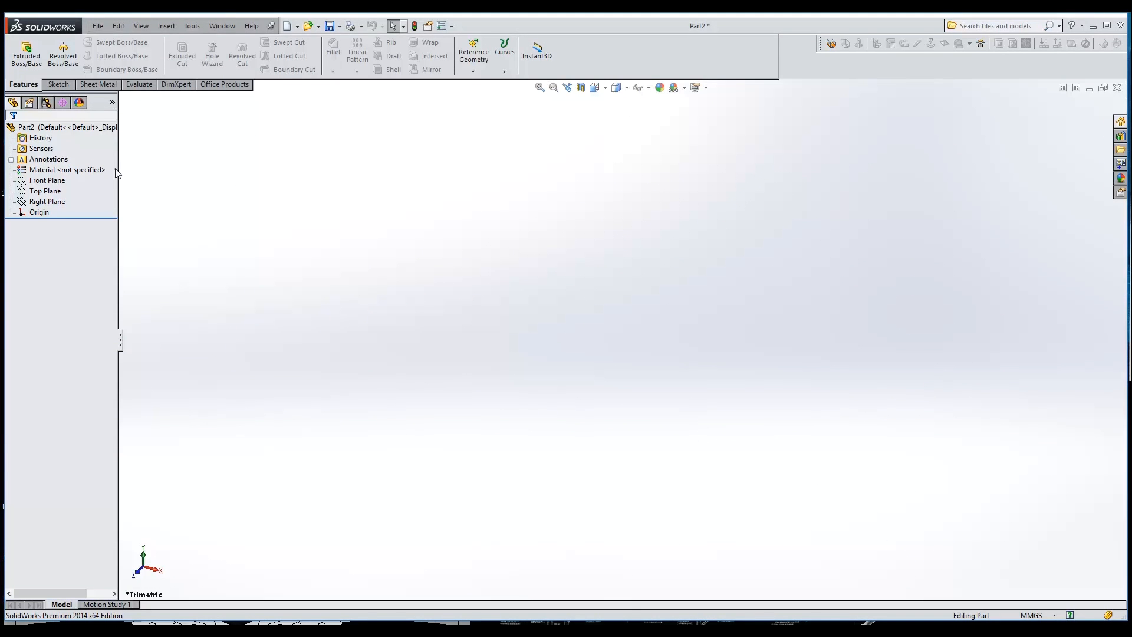
# Assign Plain Carbon Steel as the part's material and reopen the custom file properties to check the Material entry
pyautogui.rightClick(67, 170)
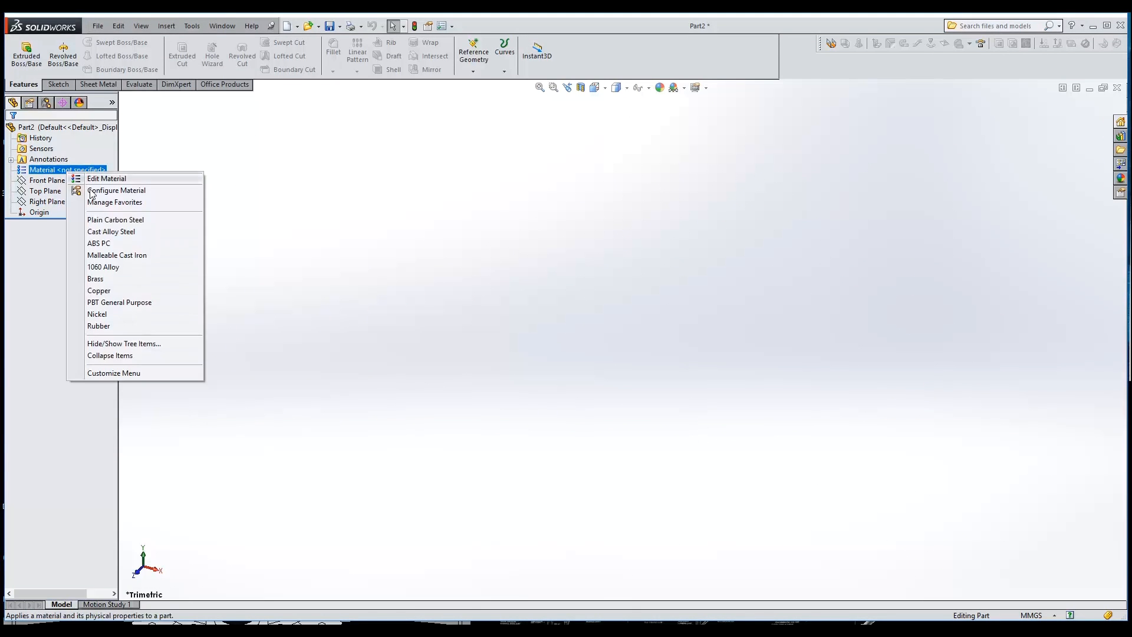
pyautogui.click(109, 221)
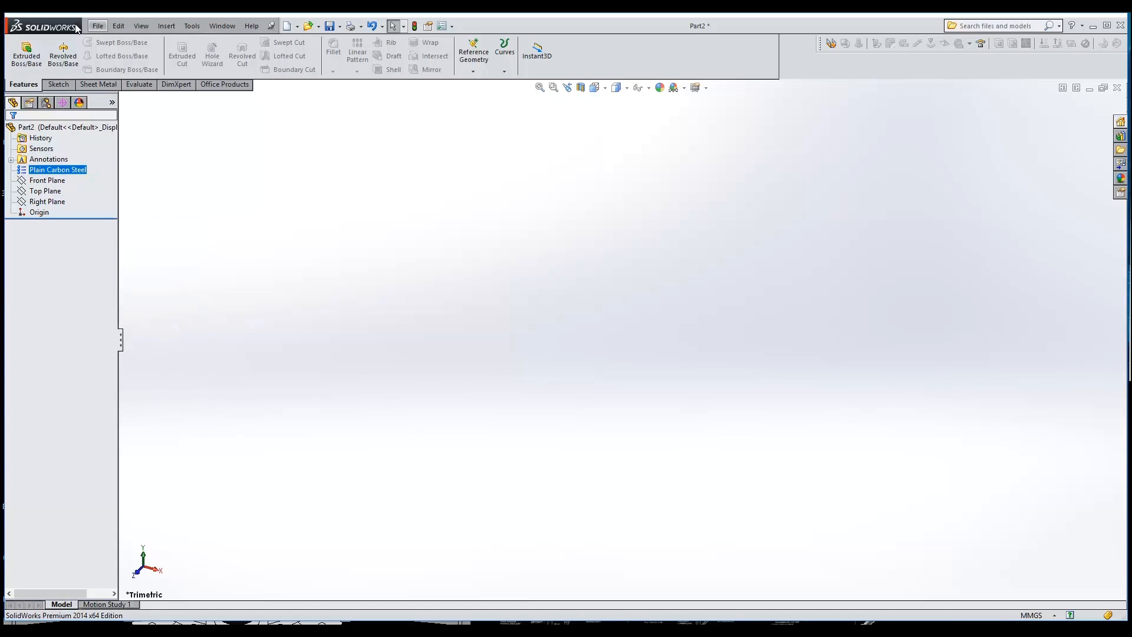
pyautogui.click(96, 26)
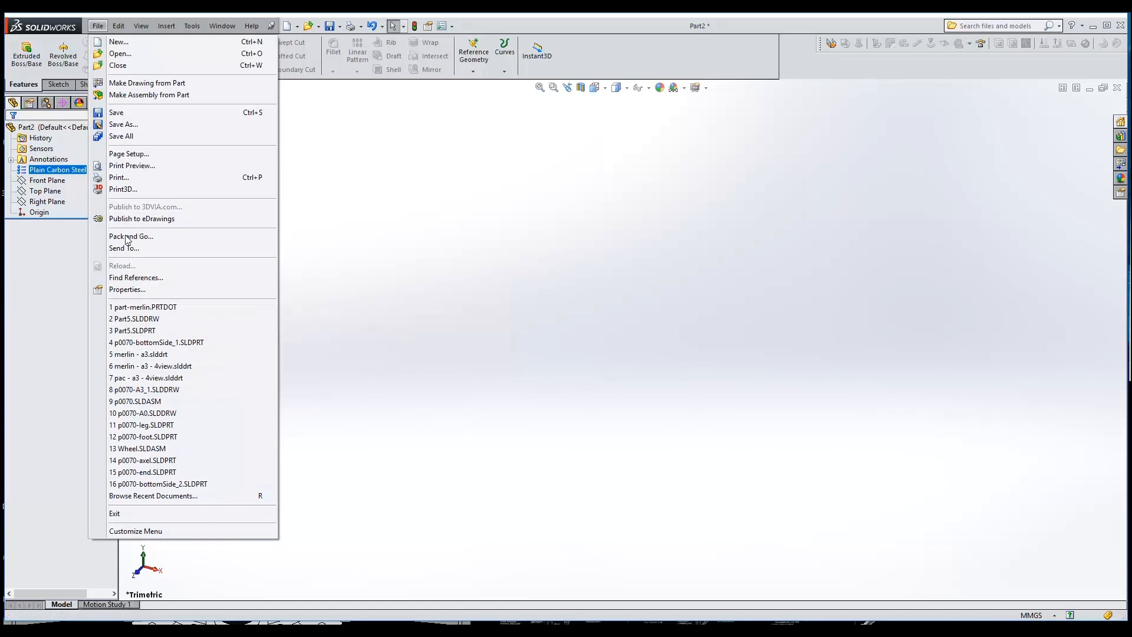
pyautogui.click(128, 289)
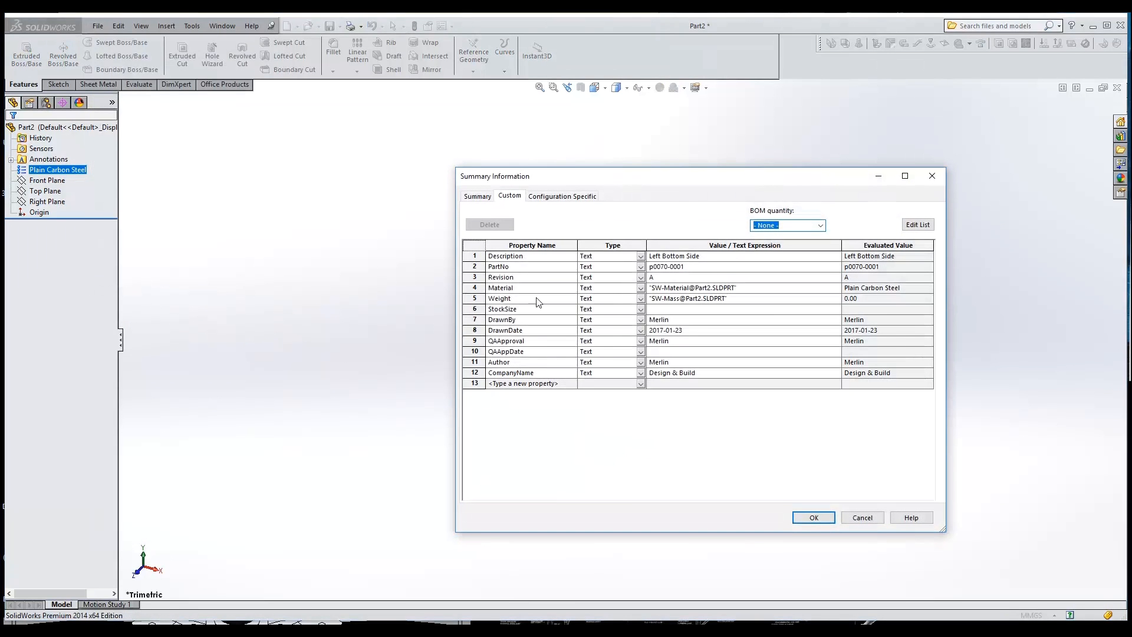